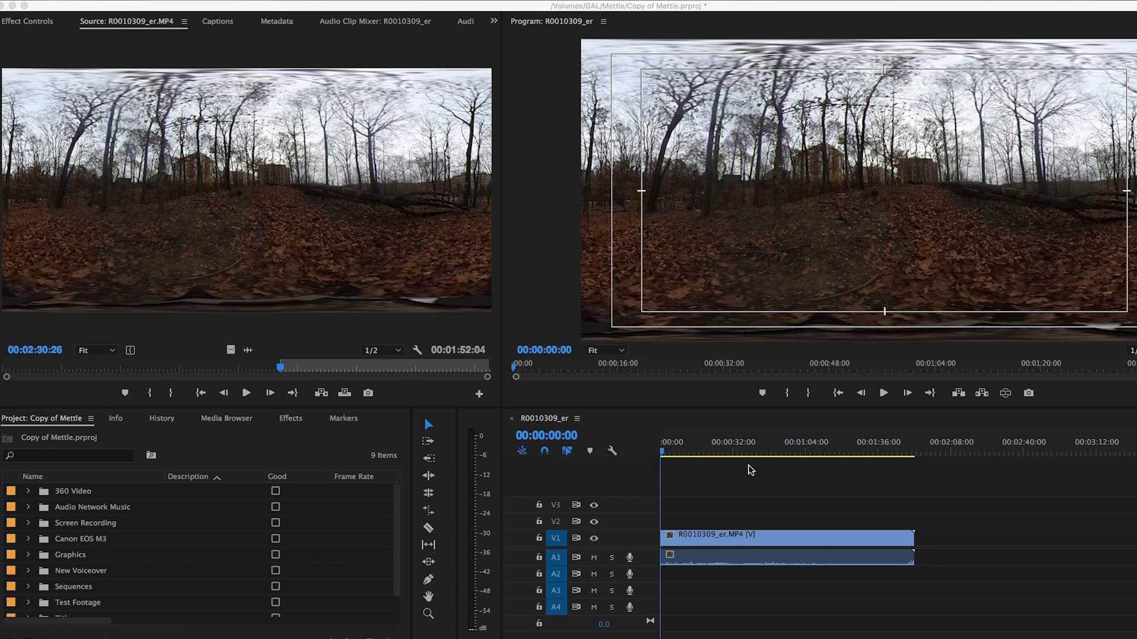
Play part of the 360 forest clip to preview it.
click(675, 453)
key(space)
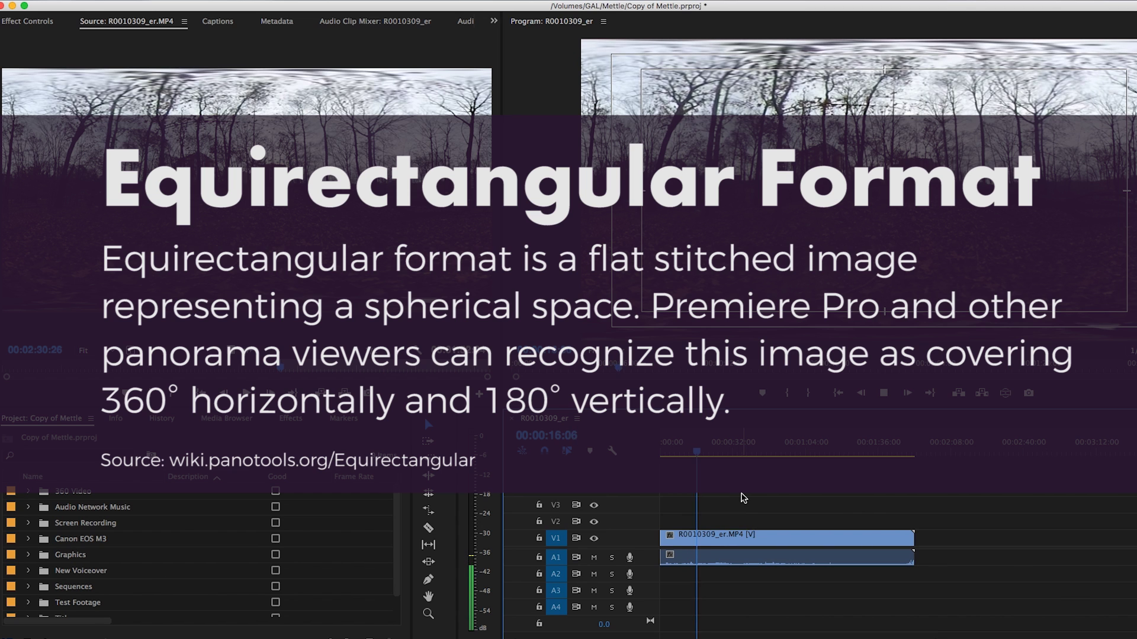
key(space)
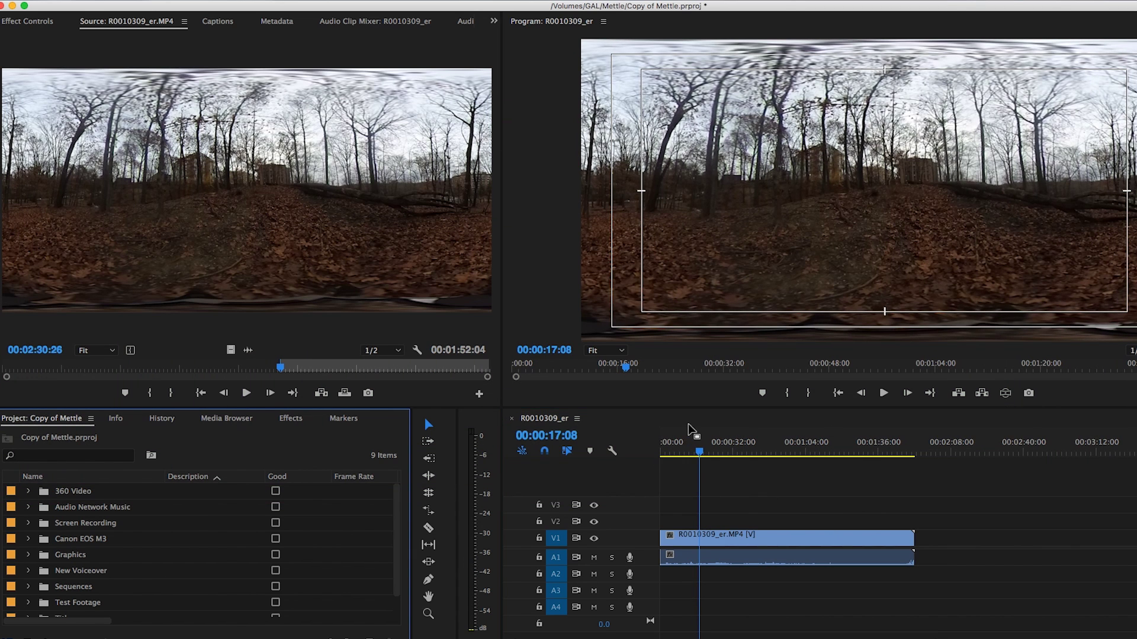
click(690, 430)
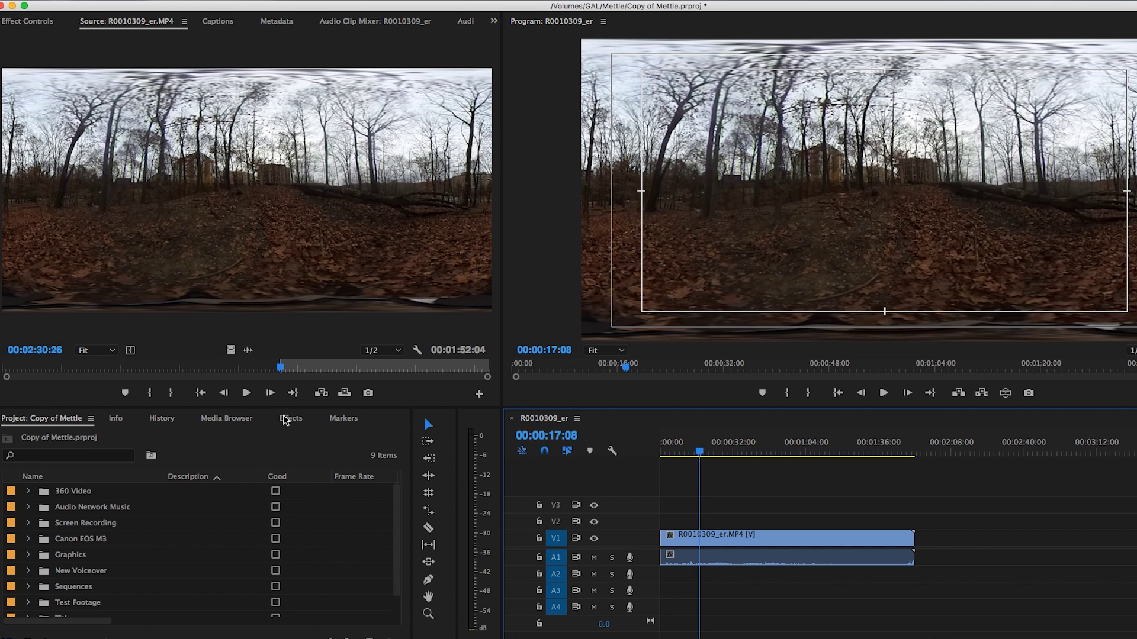
Apply Gaussian Blur to the V1 forest clip with Blurriness 30.
click(284, 420)
click(55, 436)
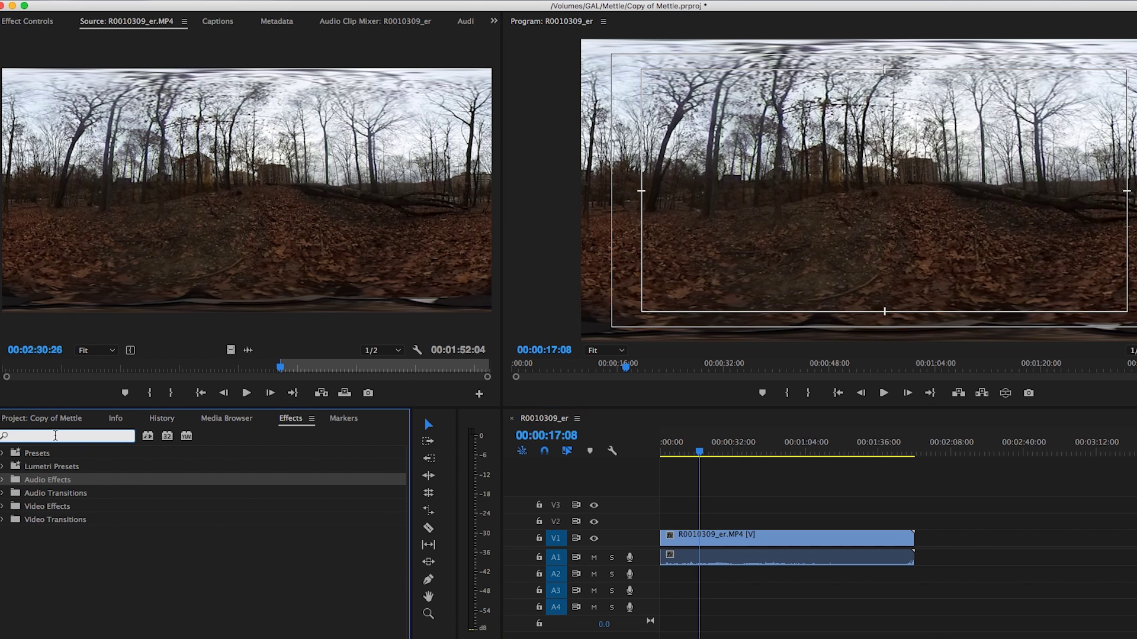
text(Gaus)
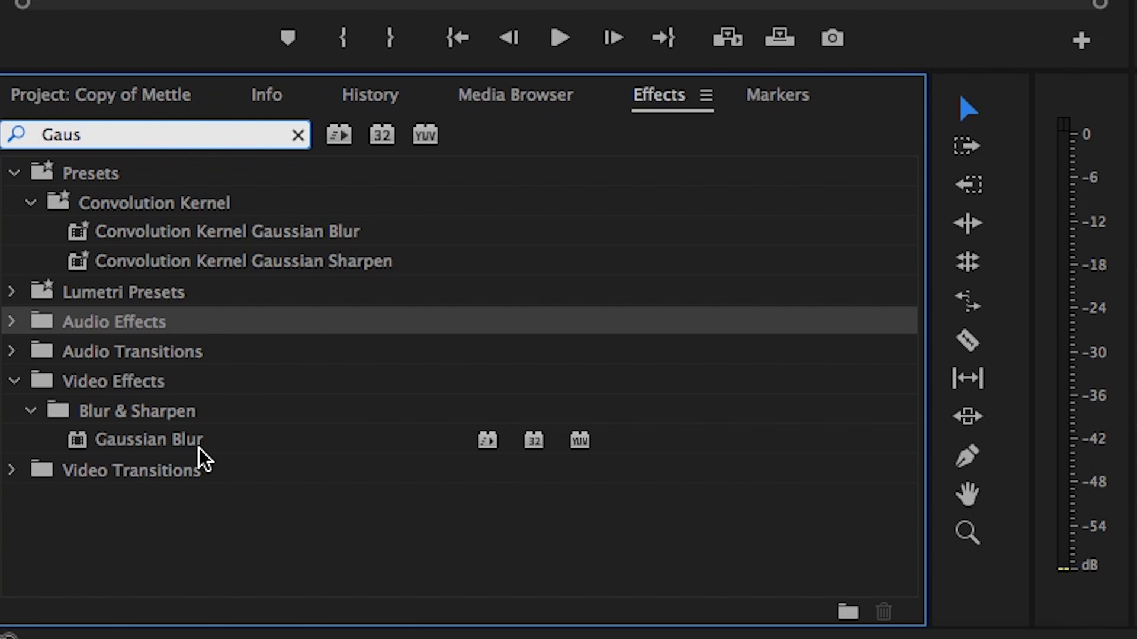
drag(200, 458, 784, 525)
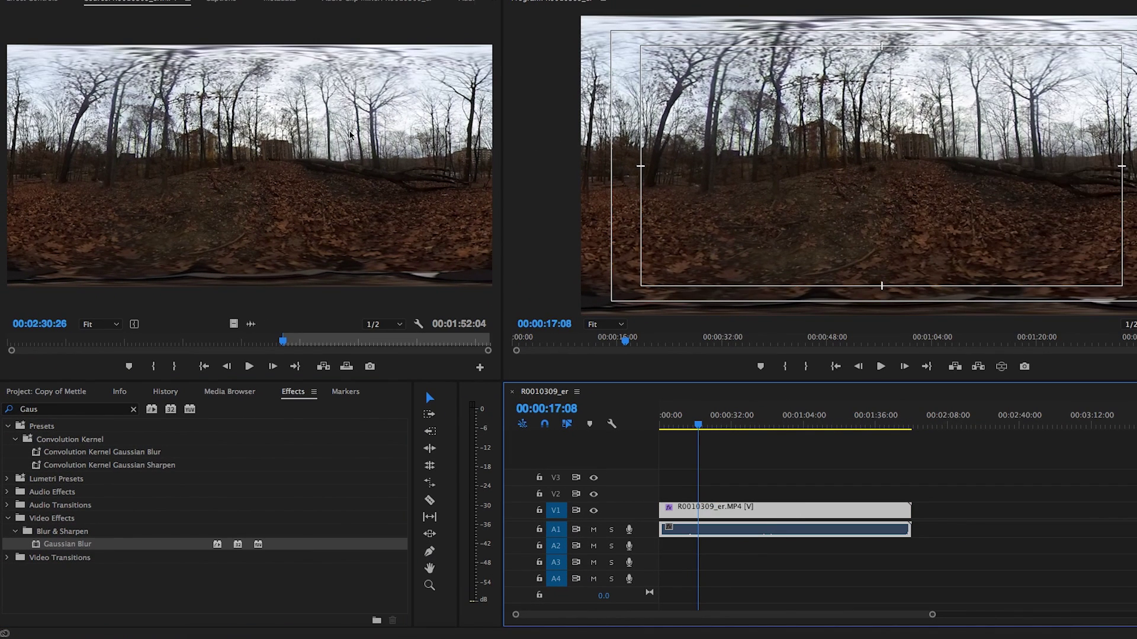
click(18, 4)
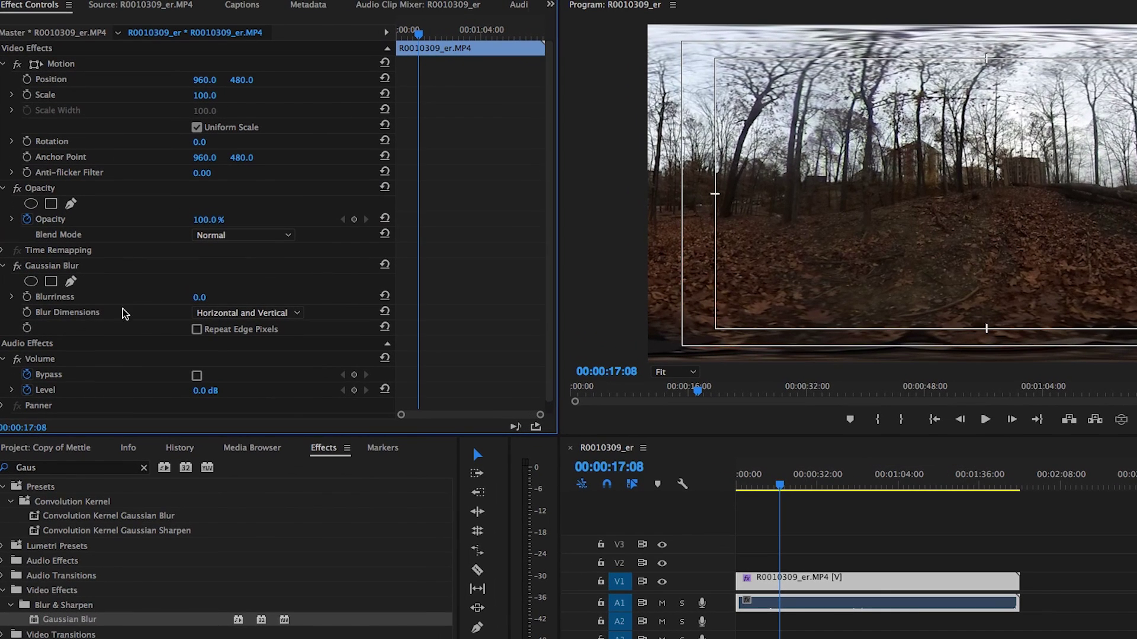
click(201, 297)
text(30)
key(Return)
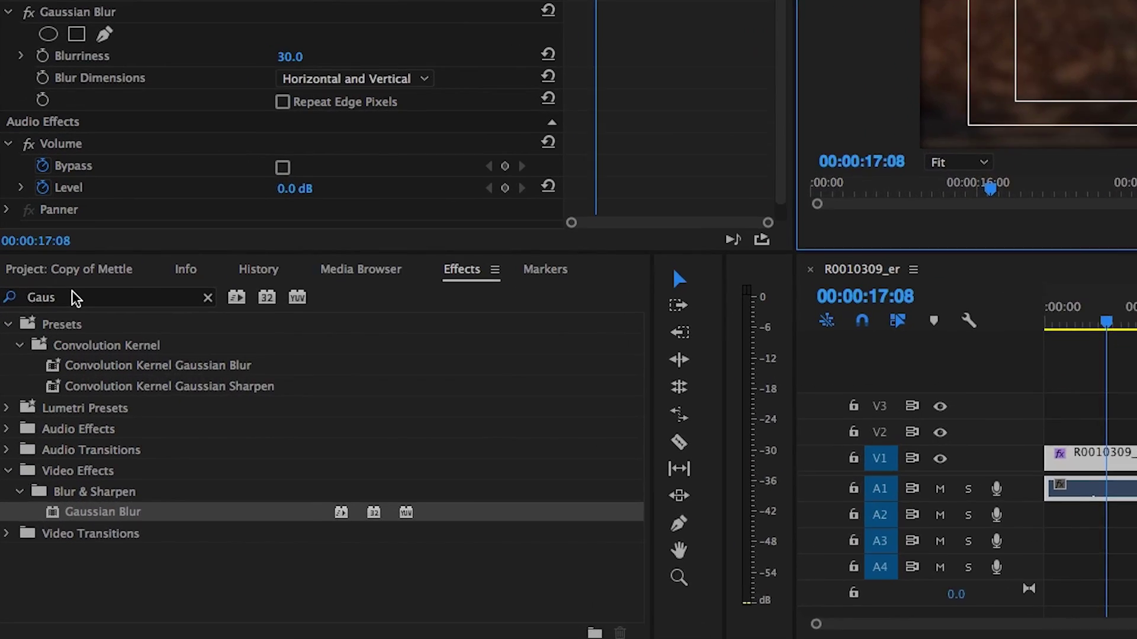
click(48, 430)
text(Mettle)
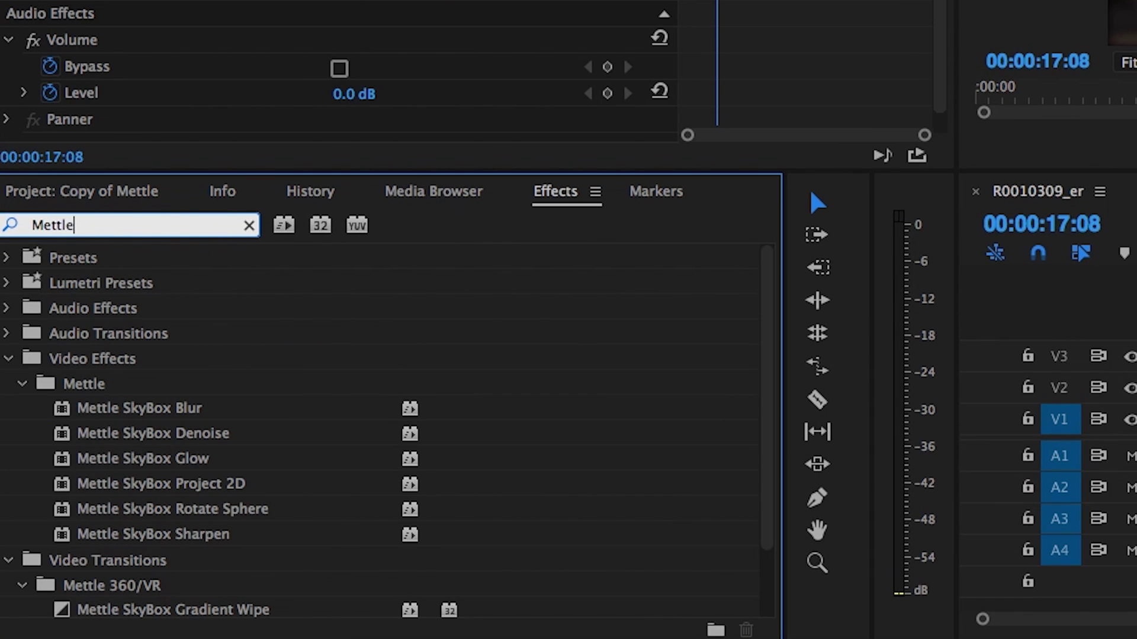
Add Mettle SkyBox Rotate Sphere to the forest clip, panned 68° on the Y axis.
click(158, 514)
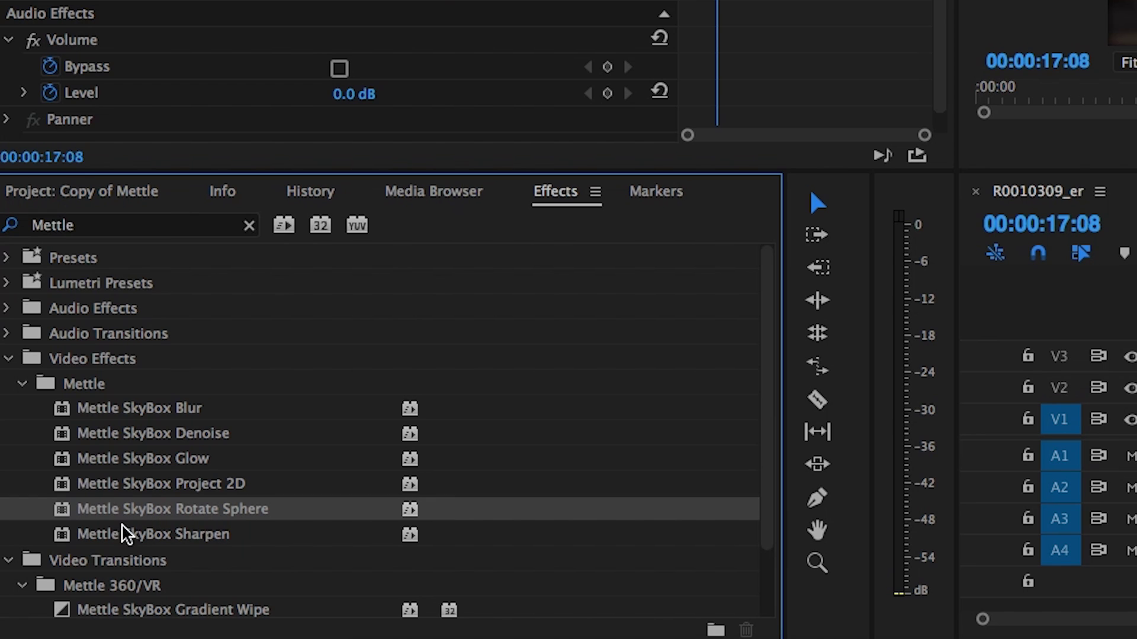
mouse_move(62, 513)
mouse_down()
mouse_move(720, 495)
mouse_move(720, 506)
mouse_up()
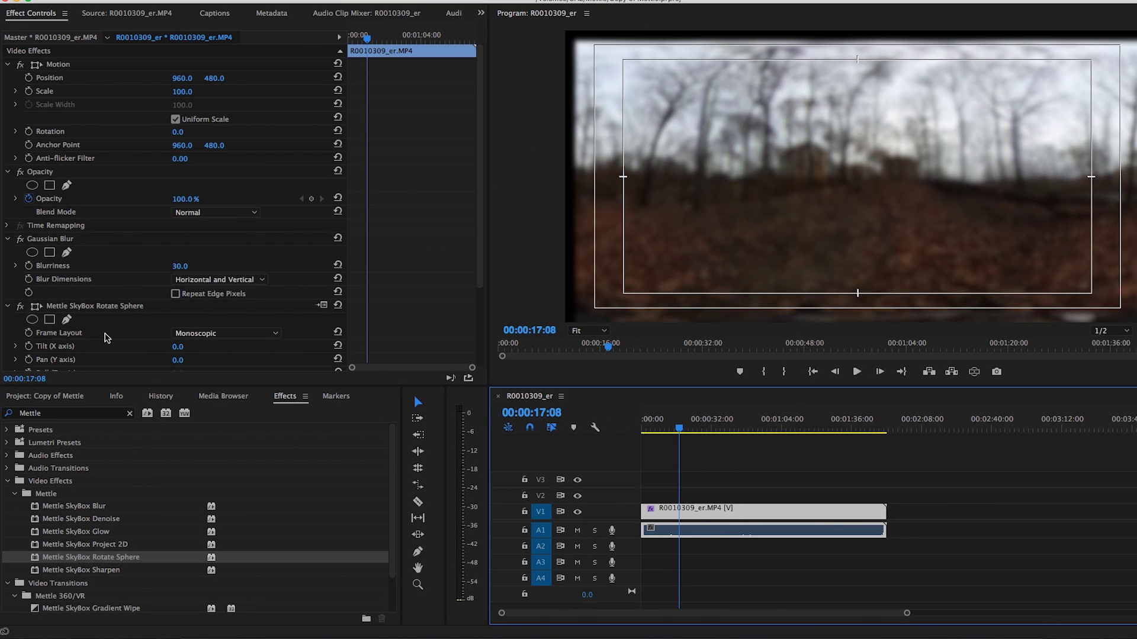
scroll(104, 338, down, 3)
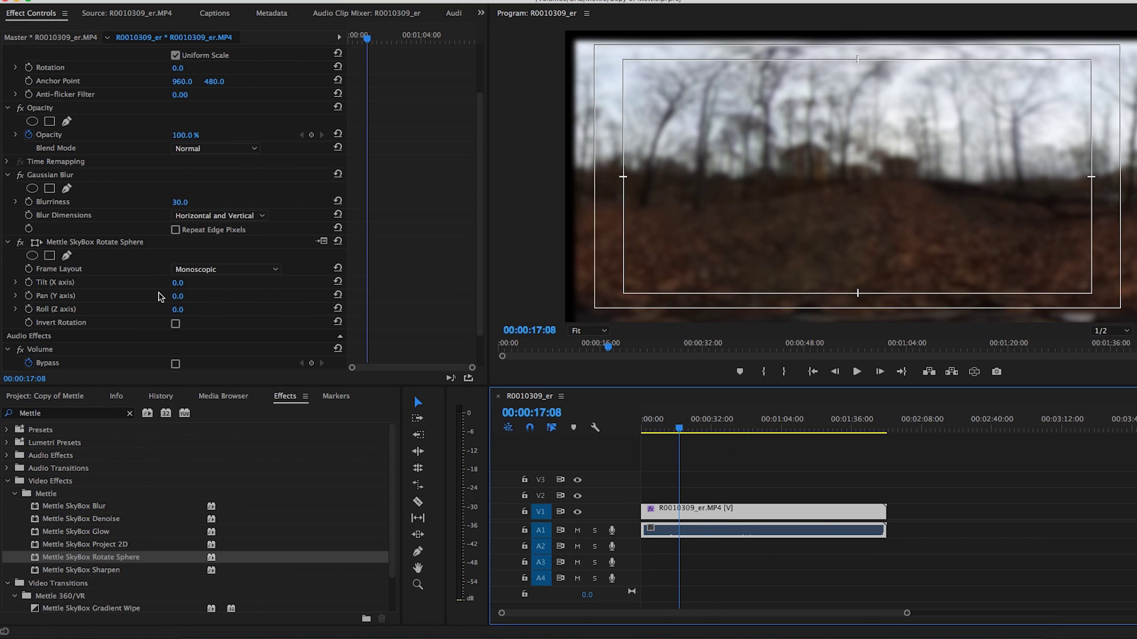
drag(175, 303, 192, 297)
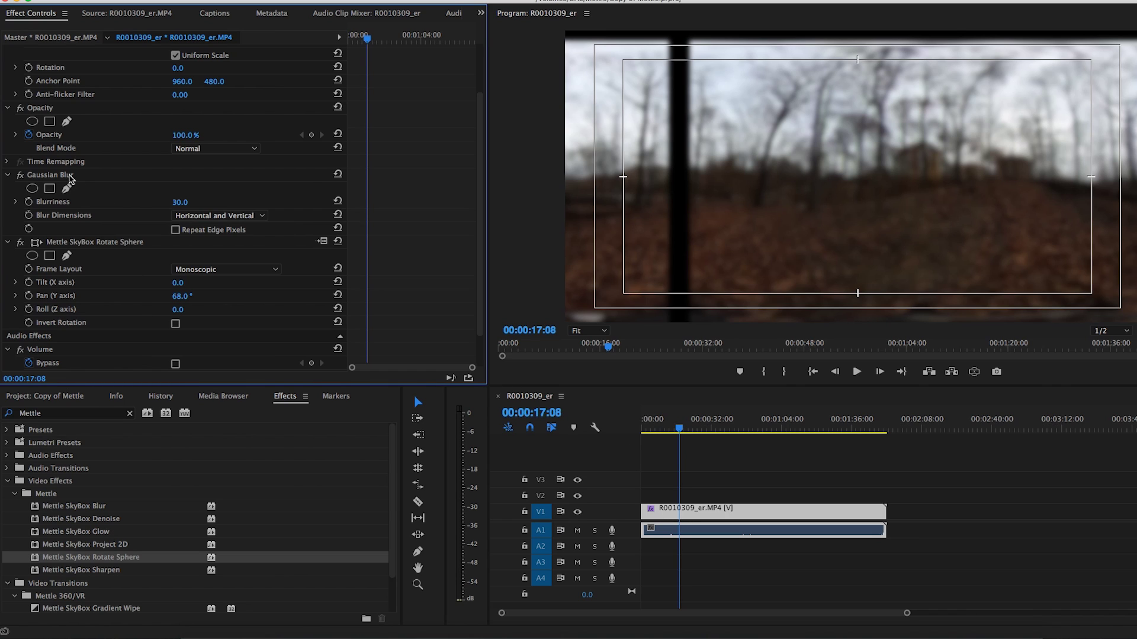
click(70, 177)
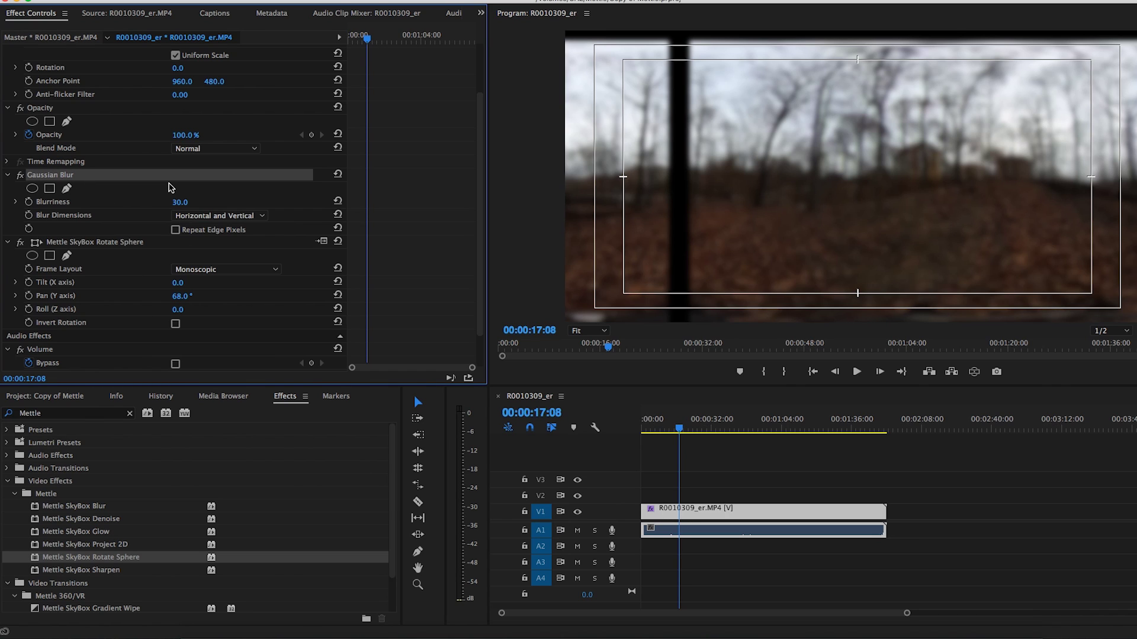
Swap Gaussian Blur for Mettle SkyBox Blur at 60 and pan the sphere to 243°.
key(Delete)
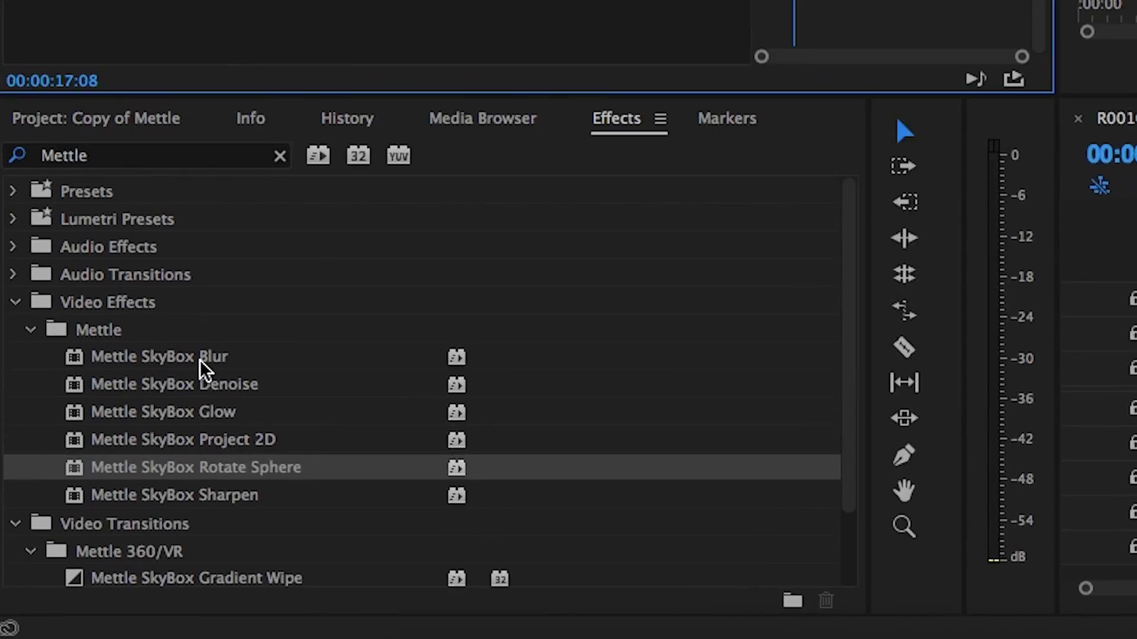
click(111, 506)
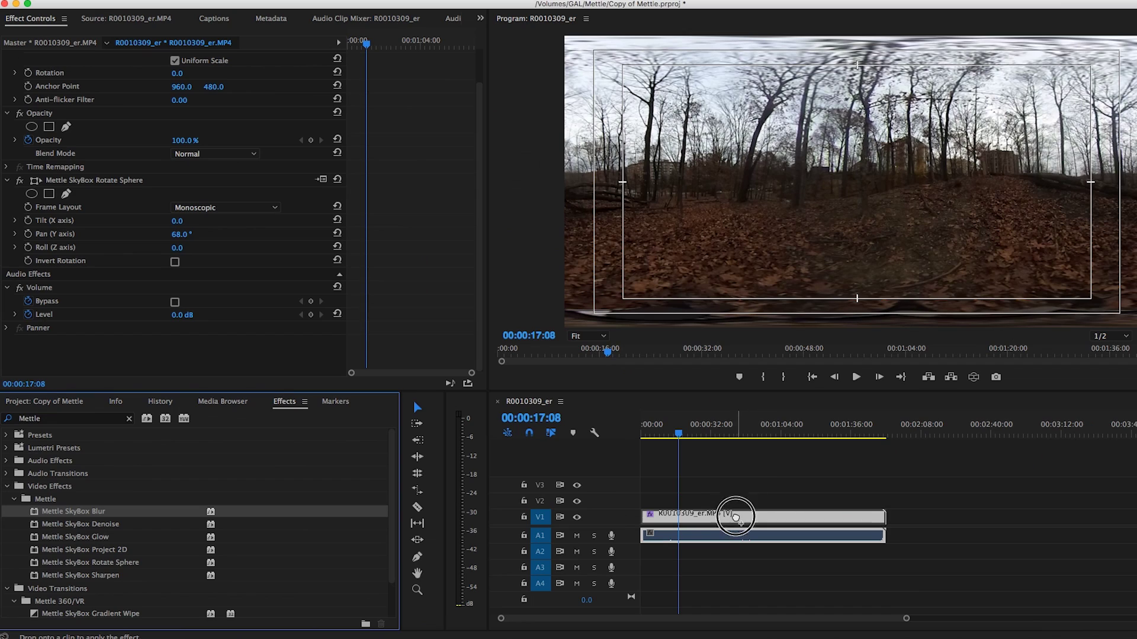
drag(74, 512, 728, 515)
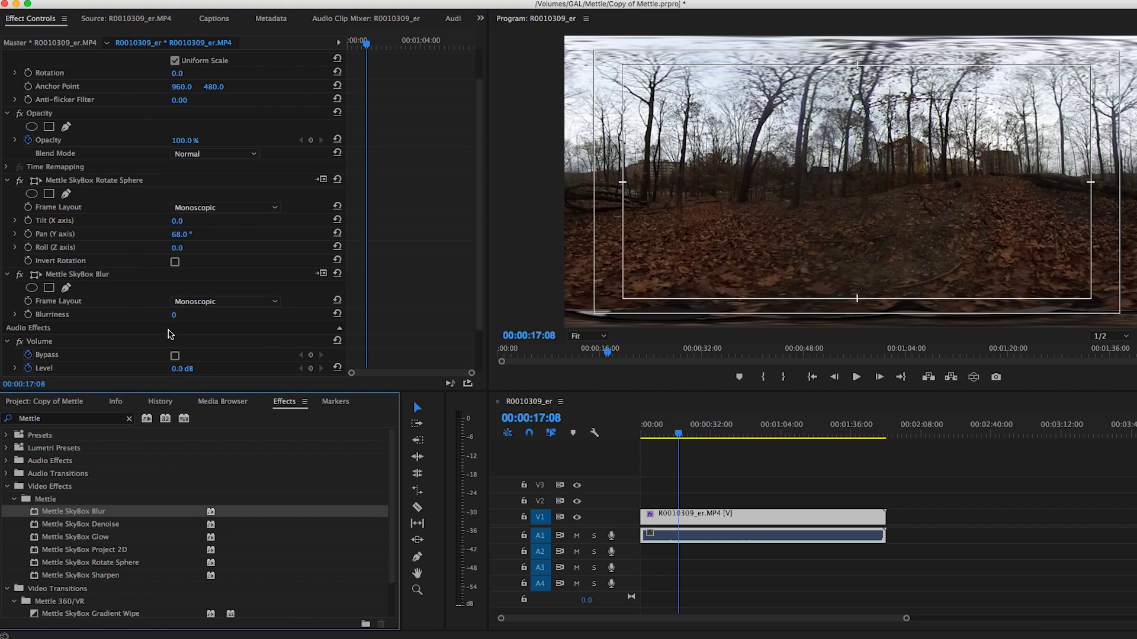
click(175, 315)
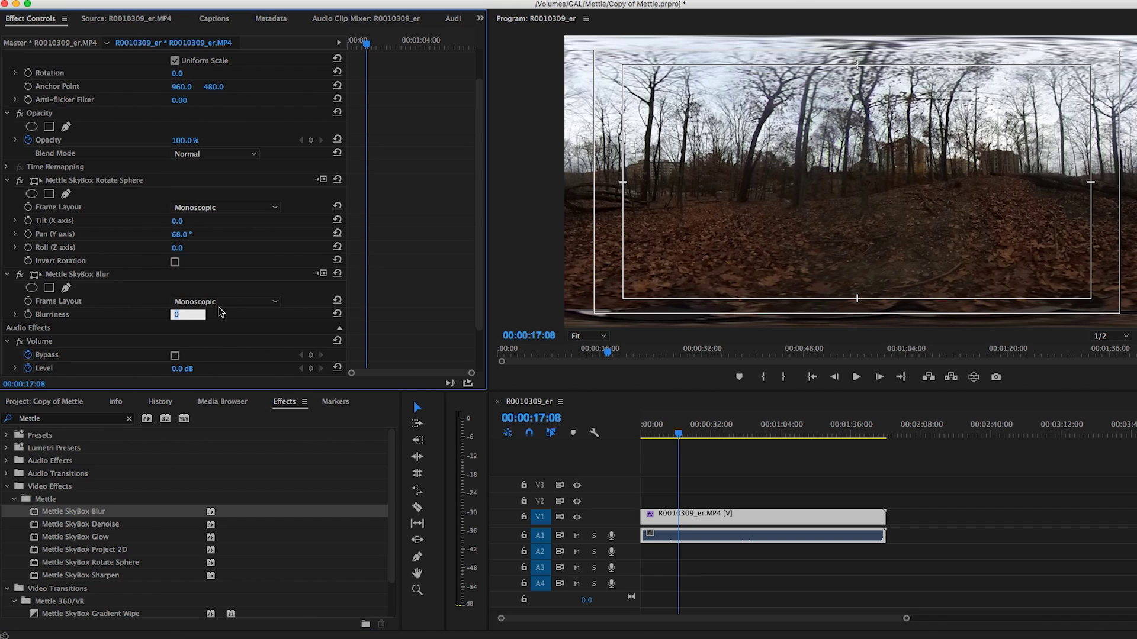
text(60)
key(Return)
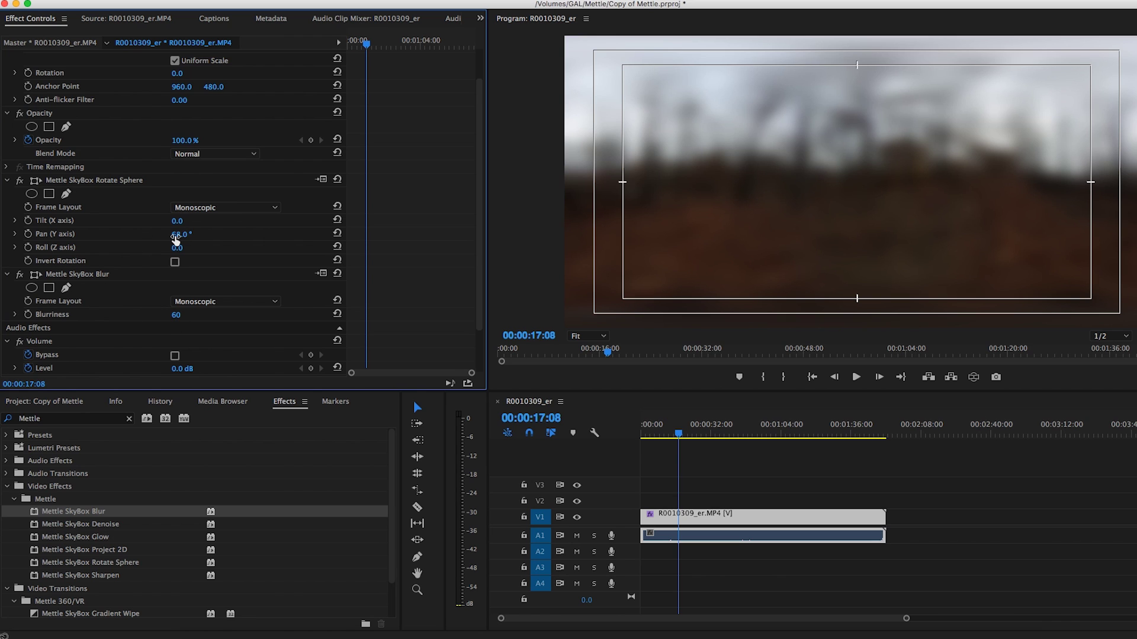
drag(183, 234, 198, 235)
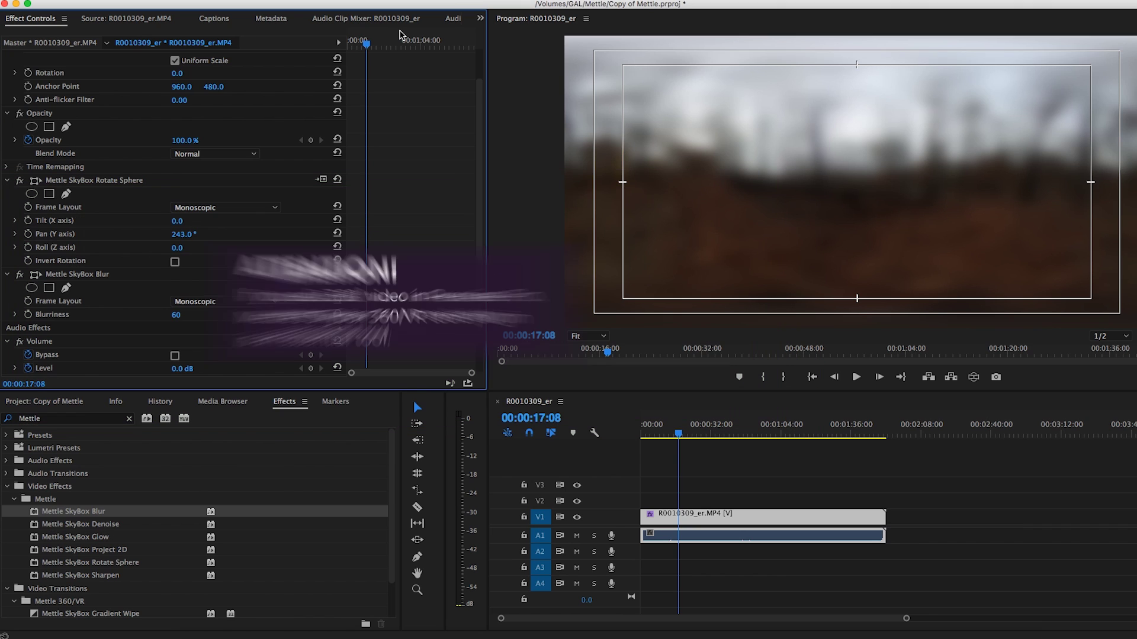
Keyframe SkyBox Blurriness from 60 at the clip start to 0 near 00:00:01:28.
click(371, 44)
drag(370, 44, 302, 48)
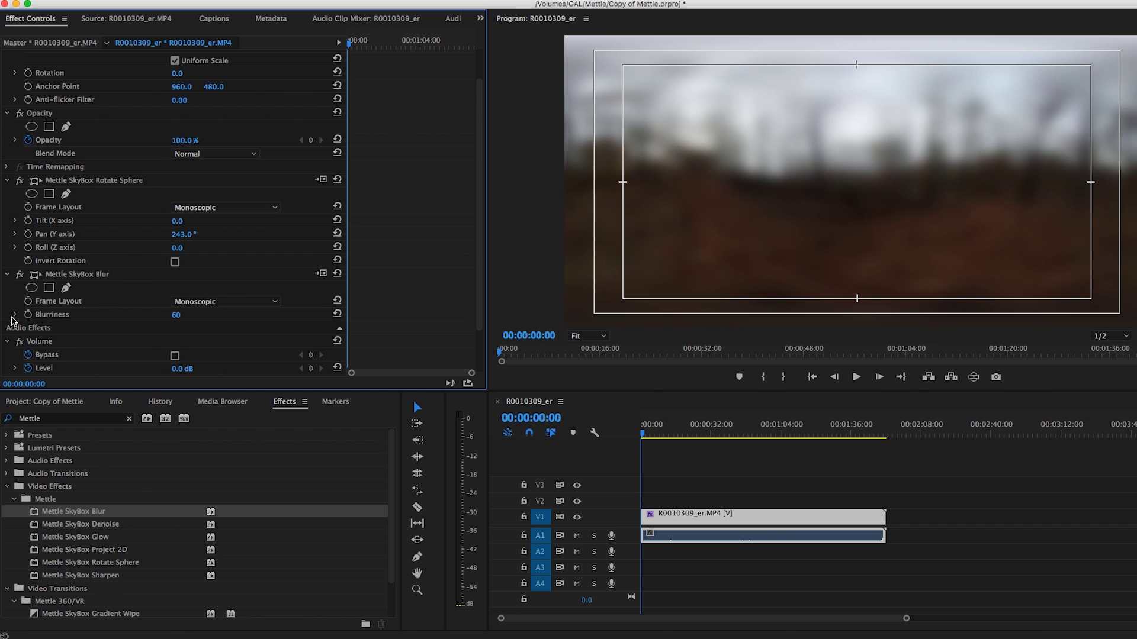
click(15, 315)
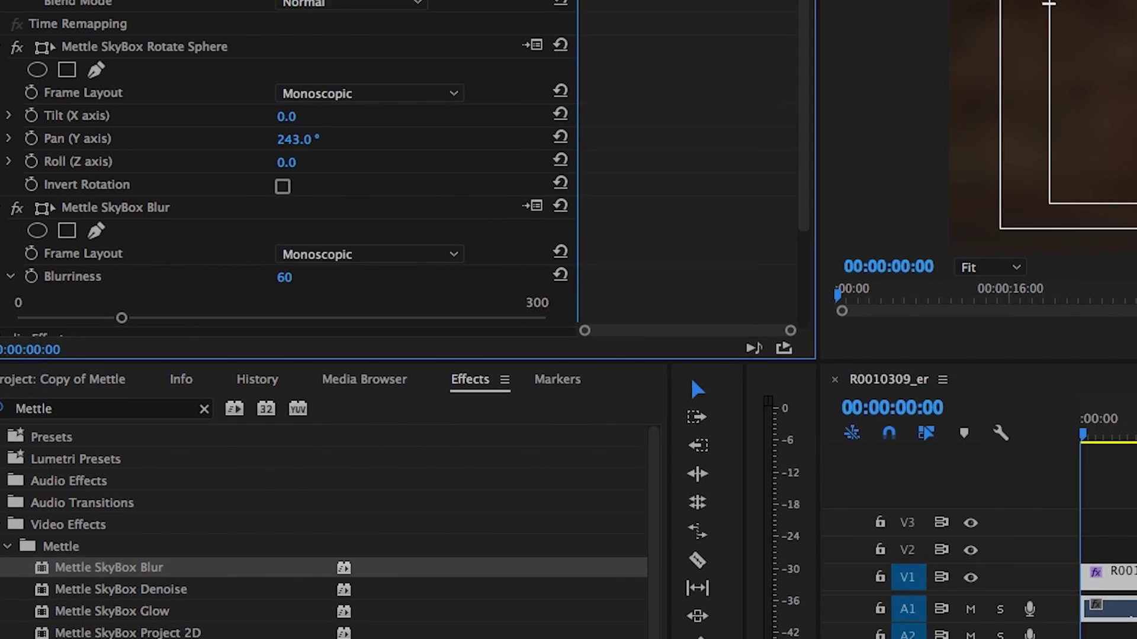
click(33, 239)
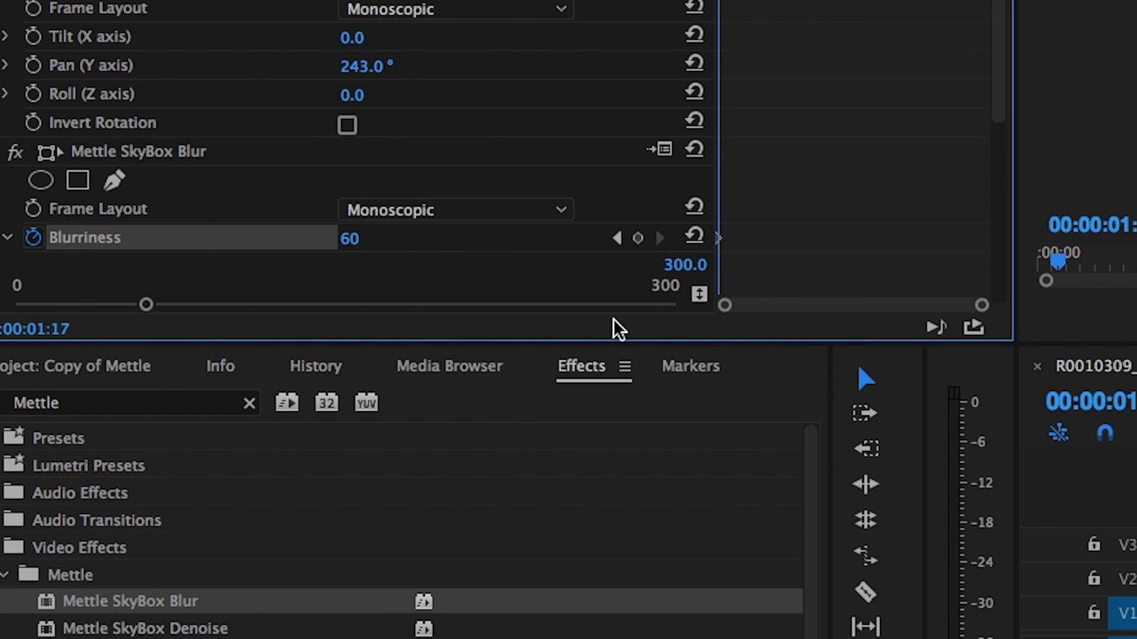
drag(737, 306, 804, 325)
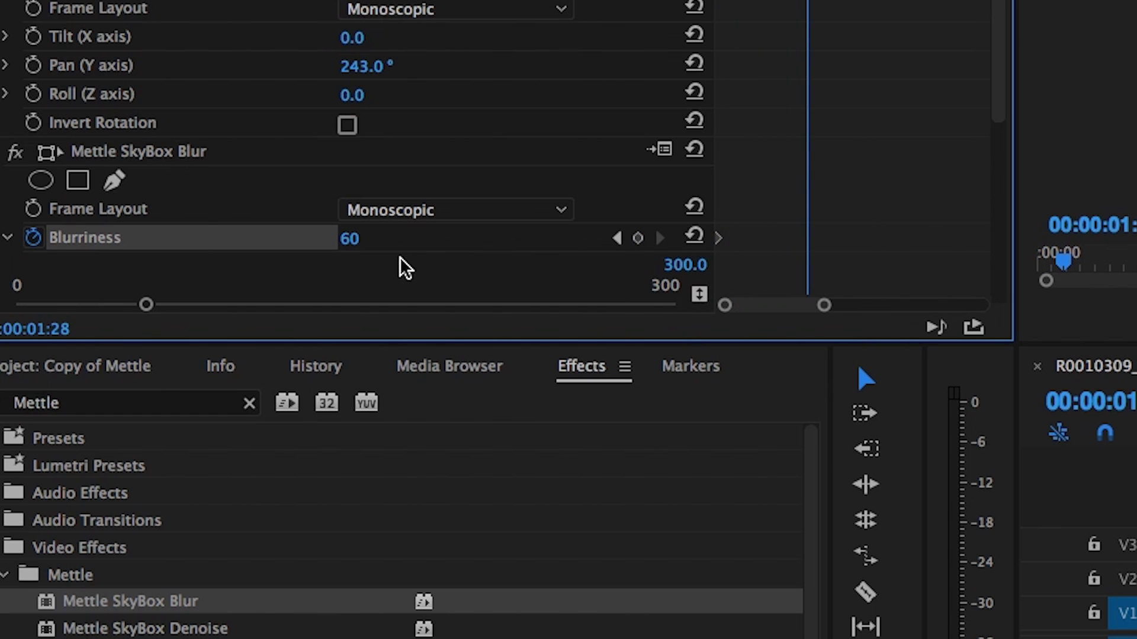
click(355, 240)
text(0)
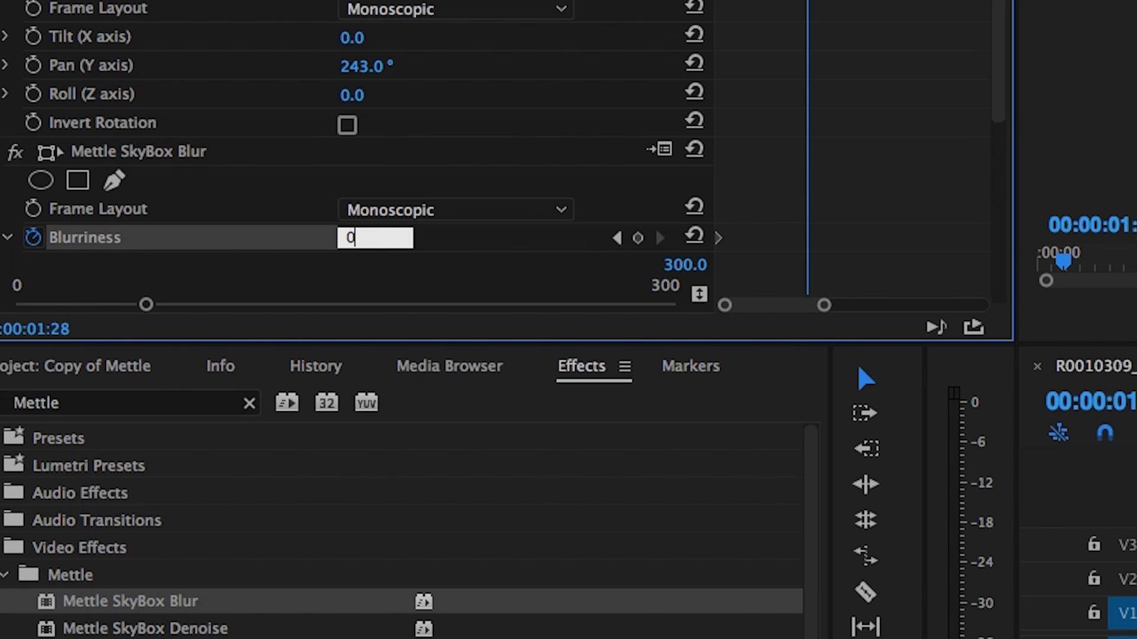
key(Return)
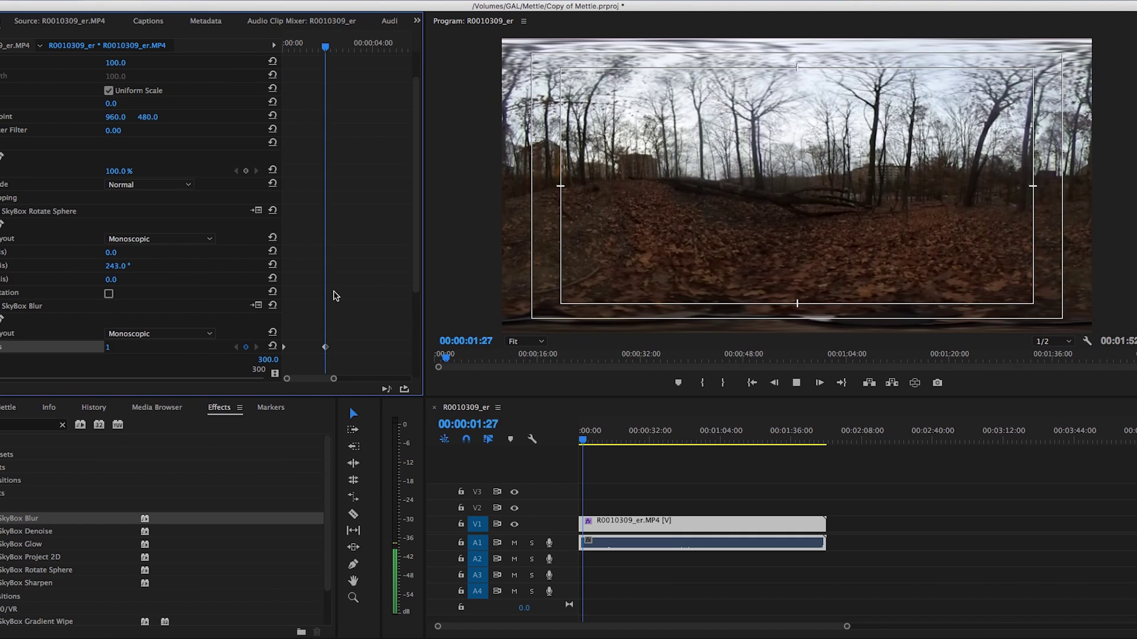
Replay the clip from the start to preview the blur fading out.
key(space)
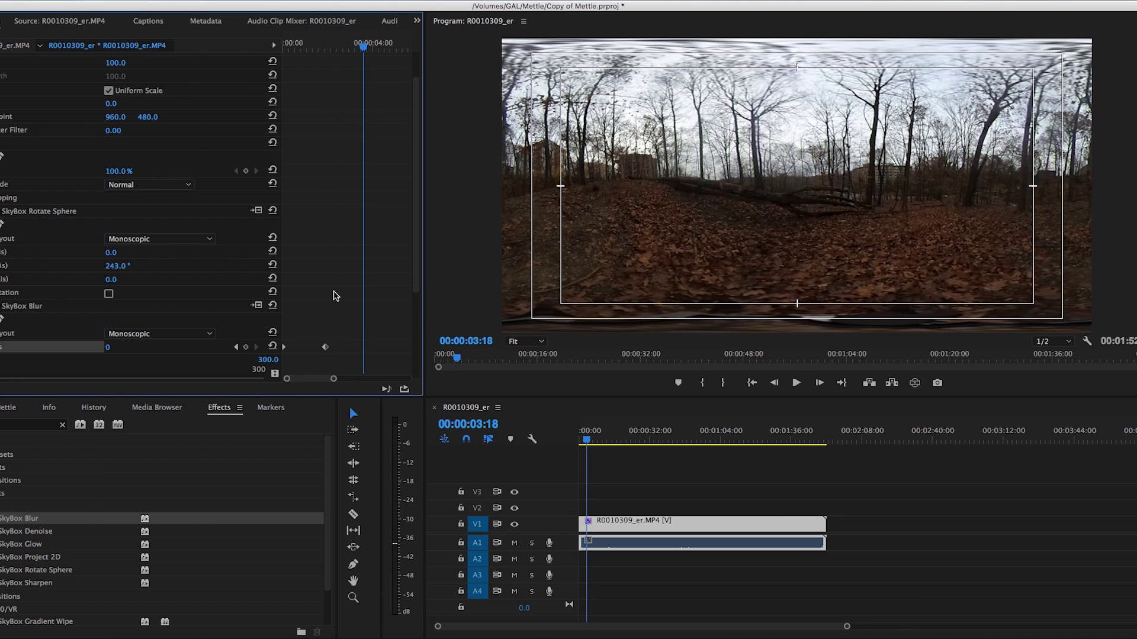
drag(360, 43, 284, 43)
key(space)
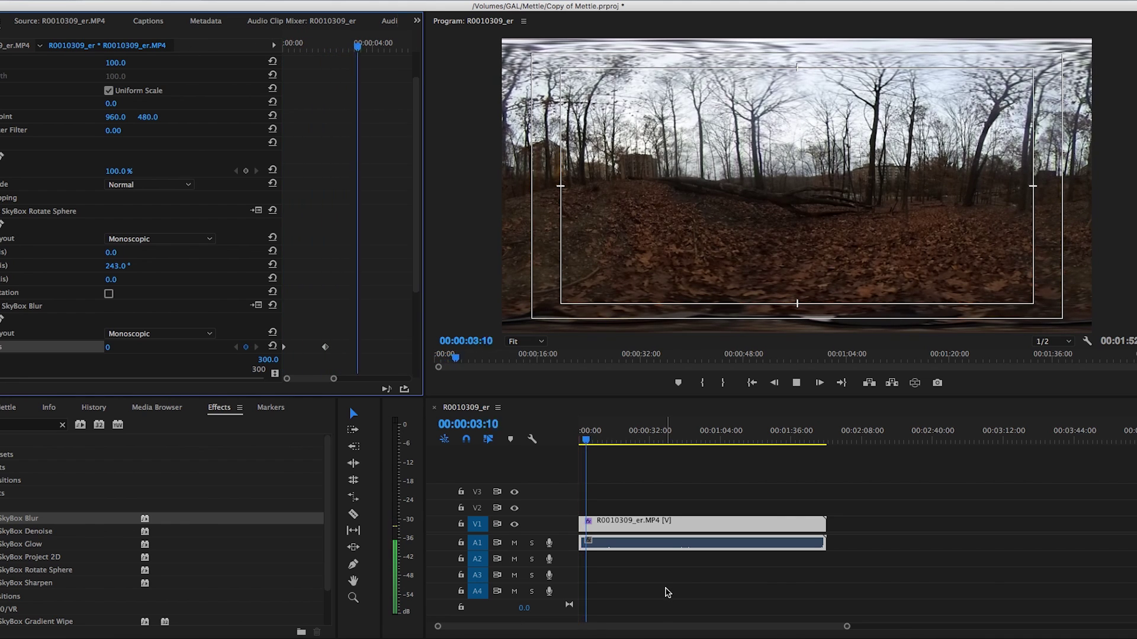
key(space)
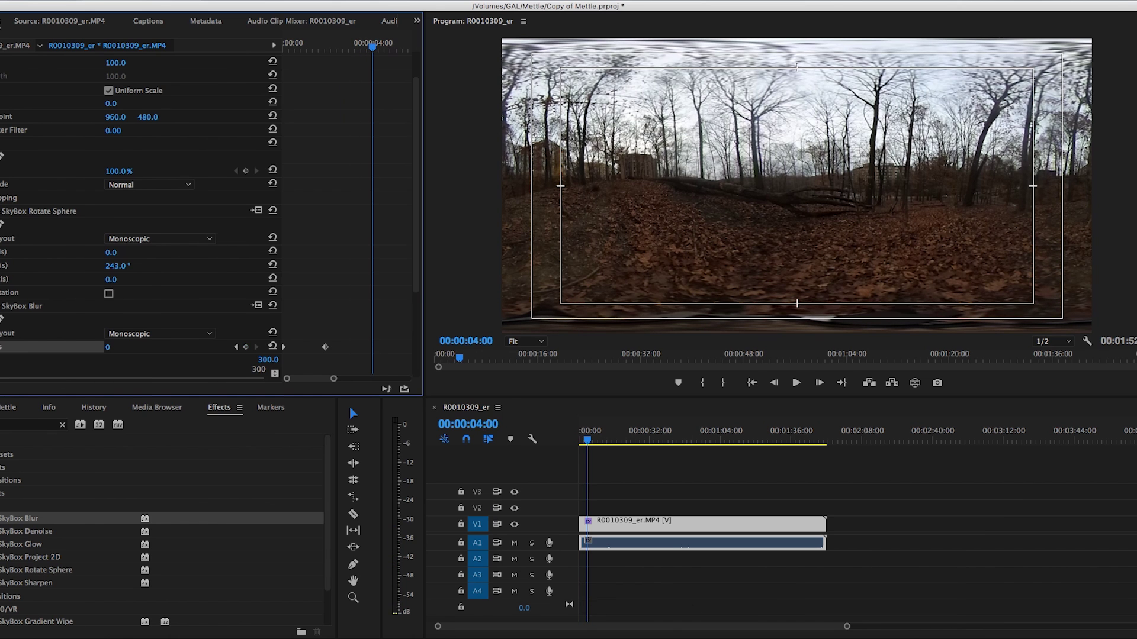
click(7, 301)
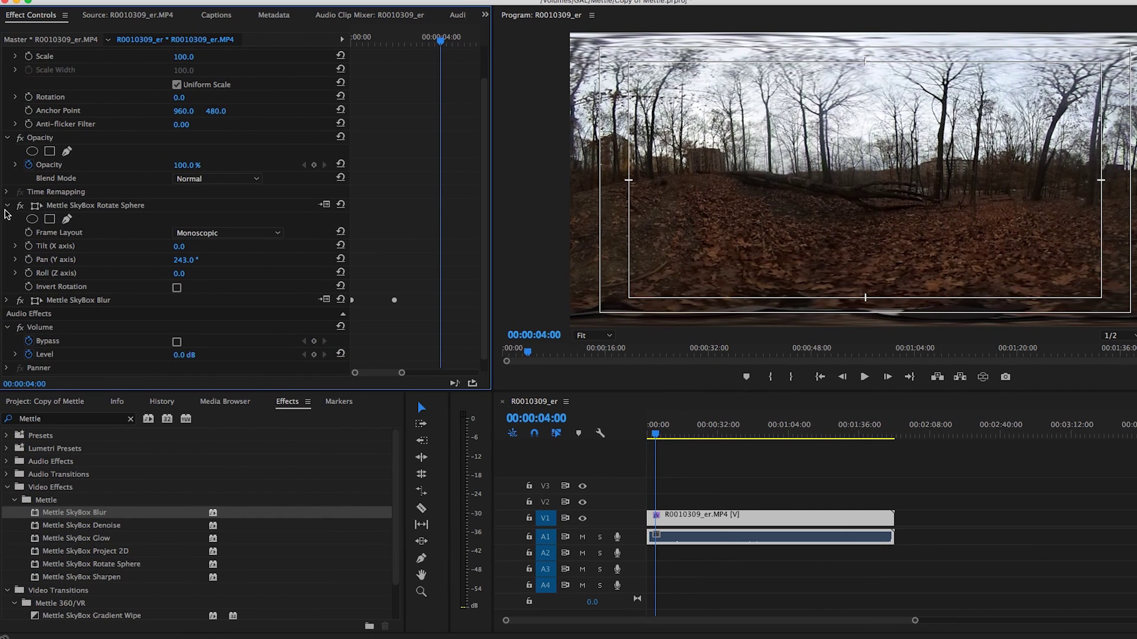
Remove Mettle SkyBox Blur and apply Mettle SkyBox Sharpen to the forest clip.
click(7, 205)
click(64, 258)
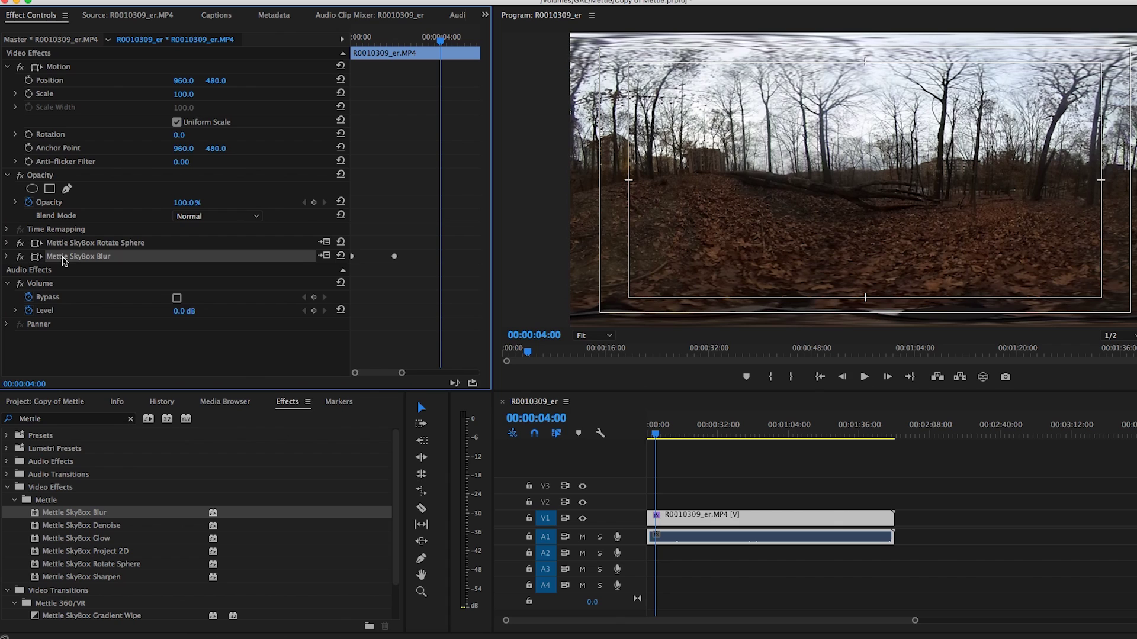
key(Delete)
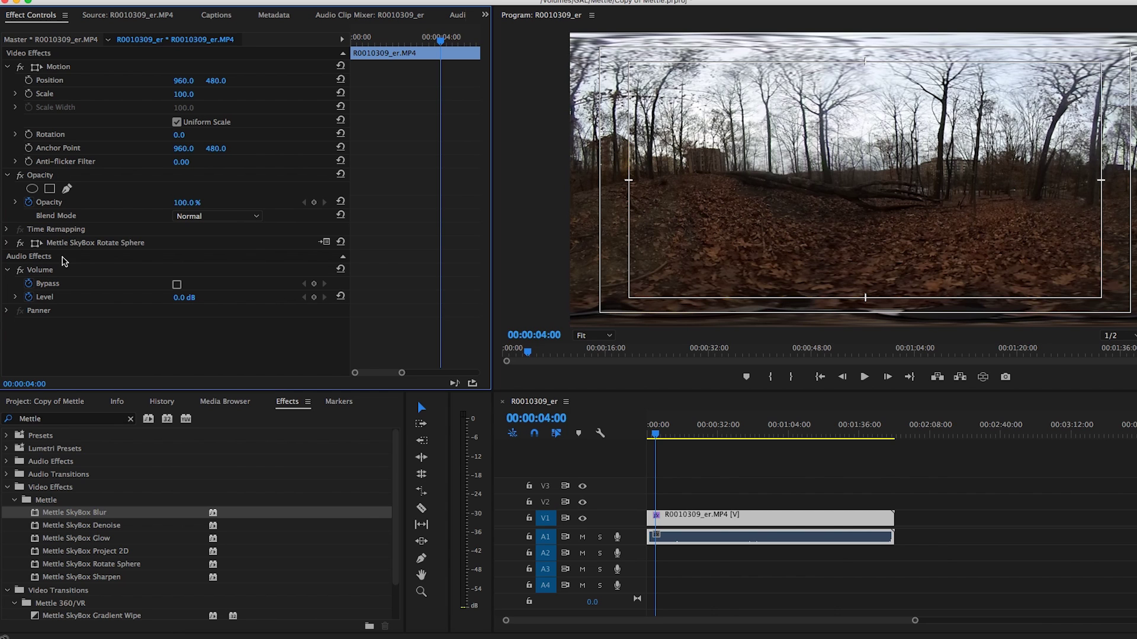
click(79, 576)
click(539, 175)
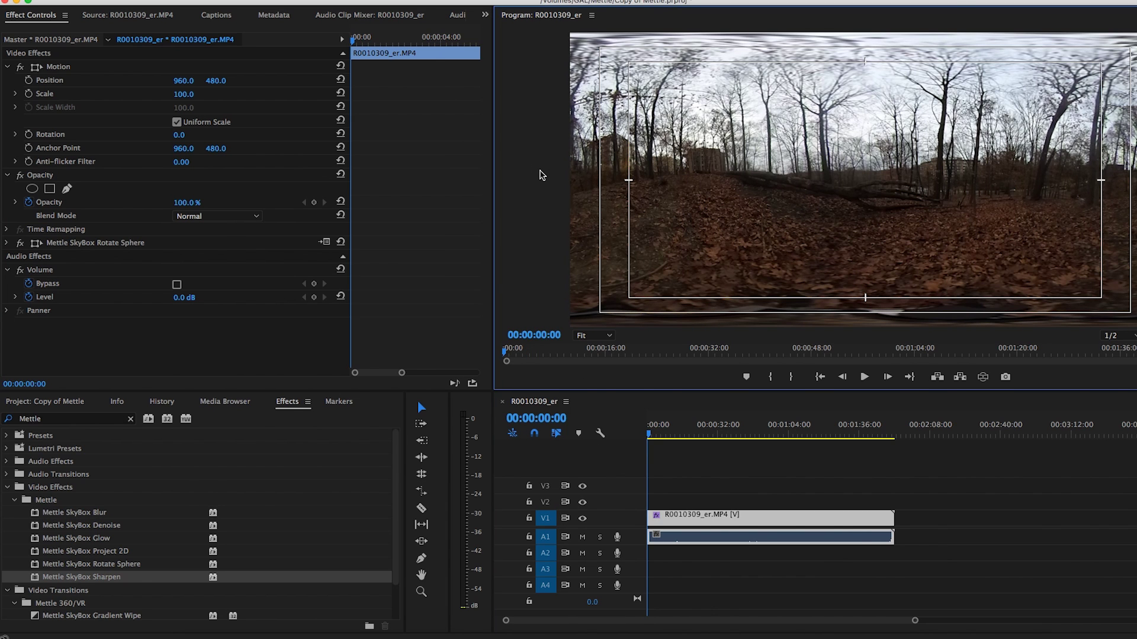
key(grave)
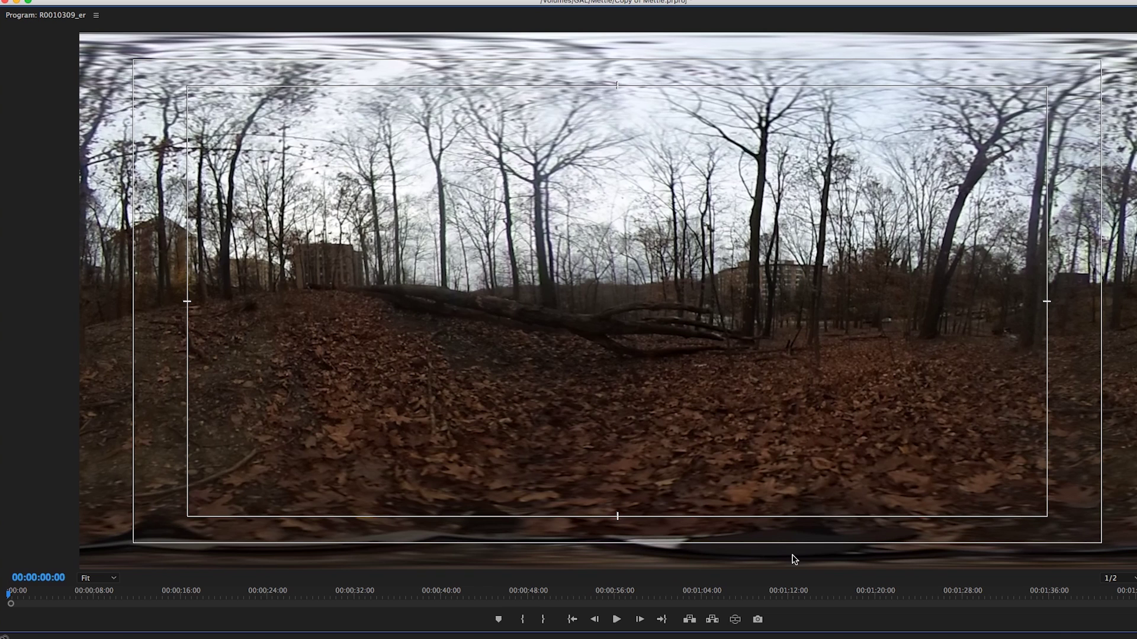
key(grave)
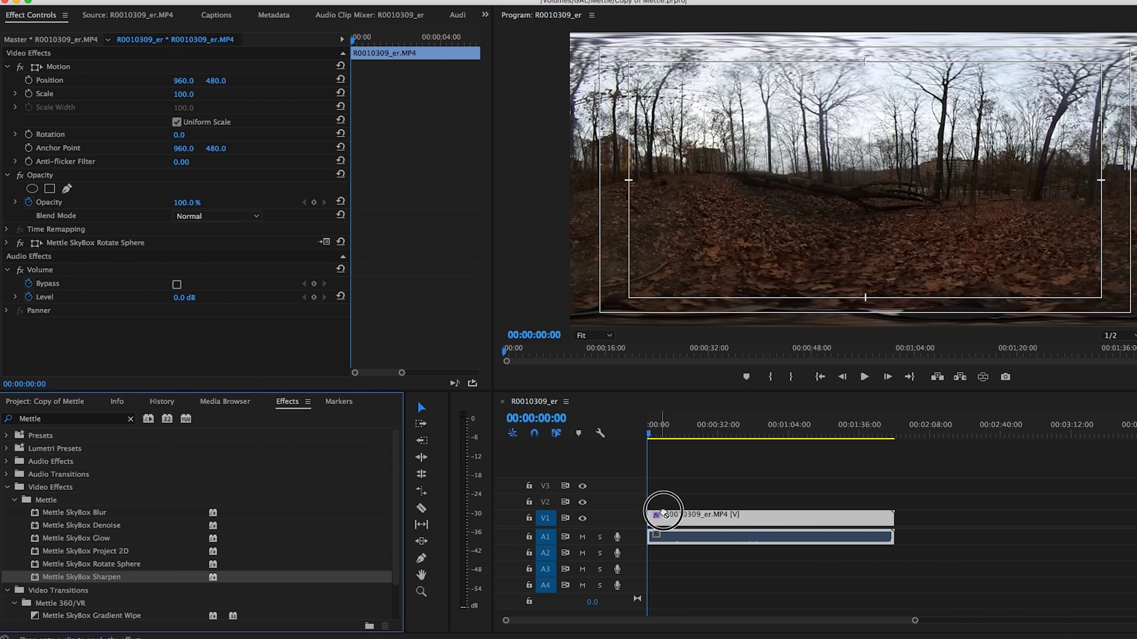
drag(56, 580, 664, 517)
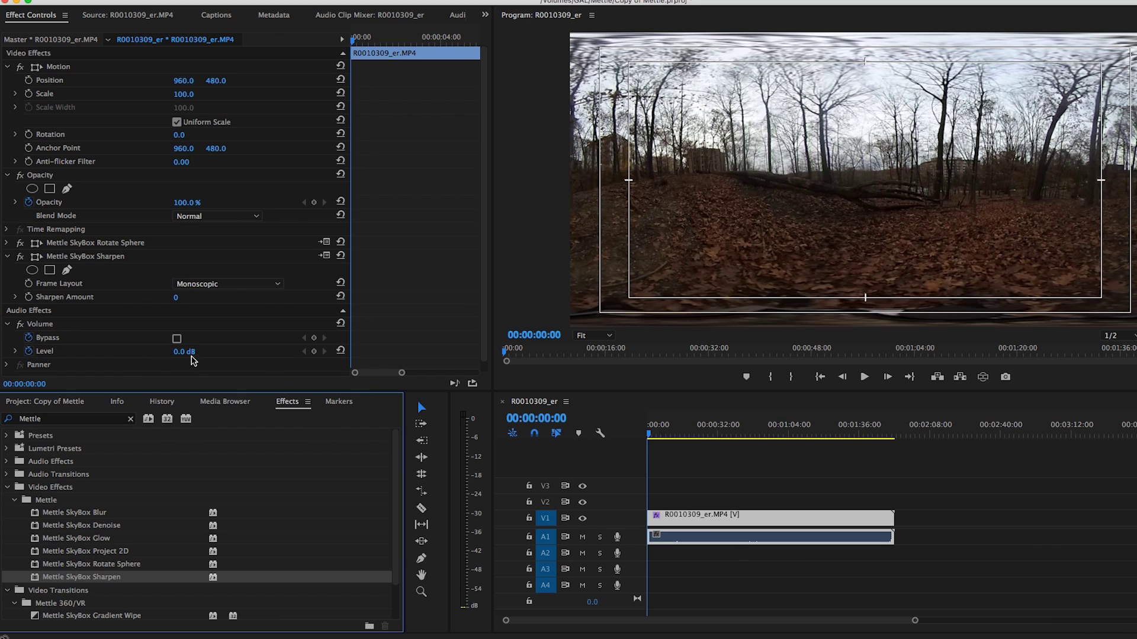
Set the Sharpen Amount to 43 and toggle the effect to compare the preview.
click(188, 298)
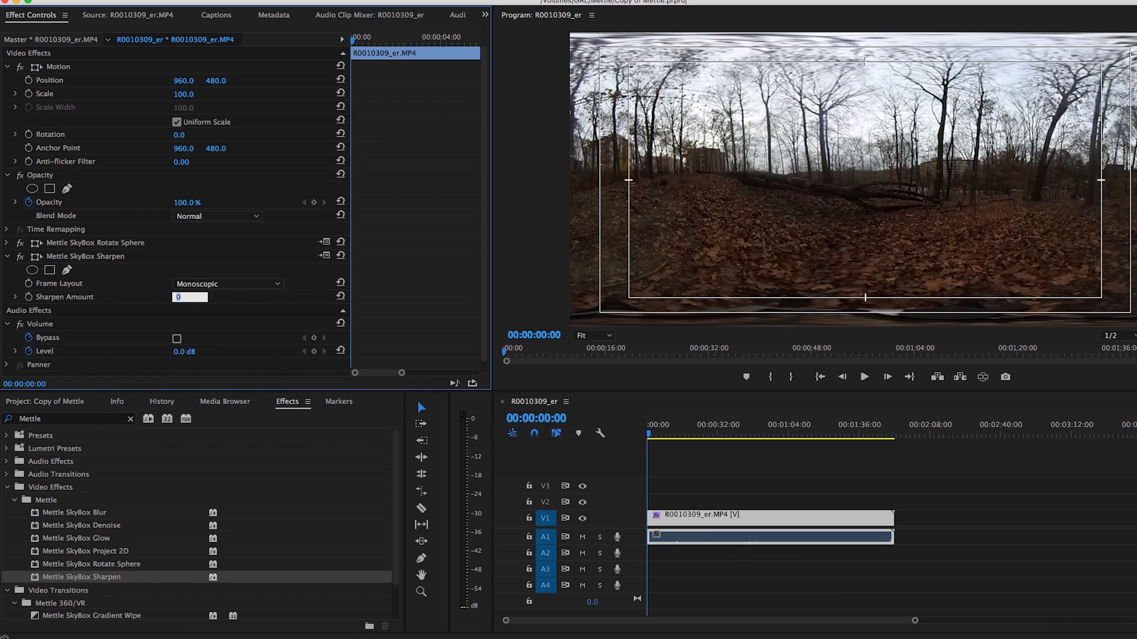
text(30)
click(15, 297)
drag(163, 323, 153, 324)
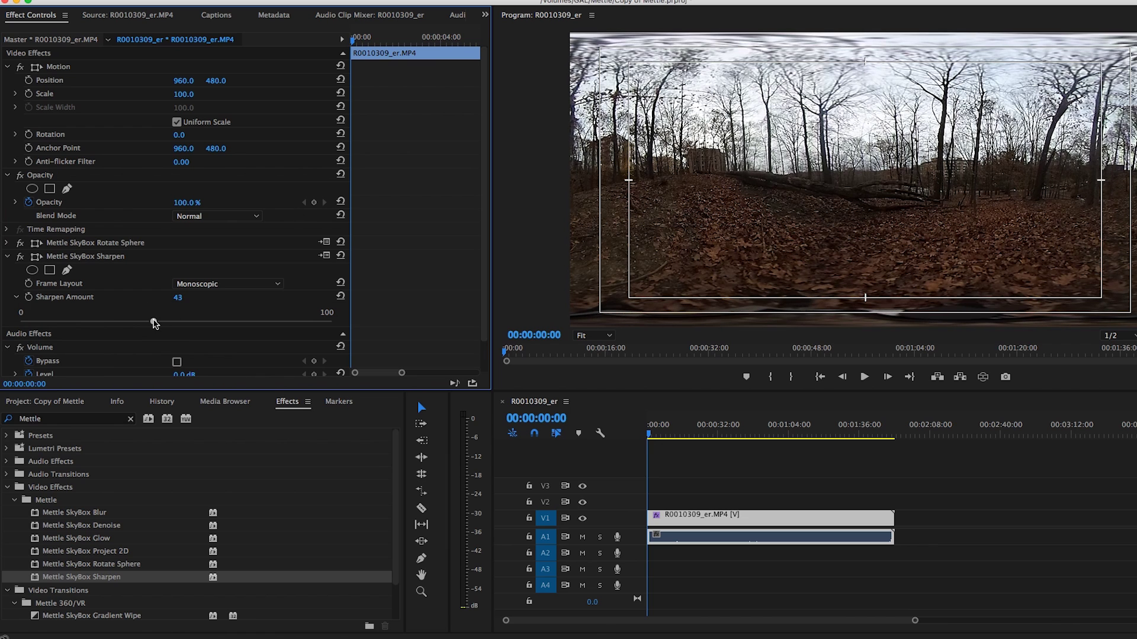
click(22, 257)
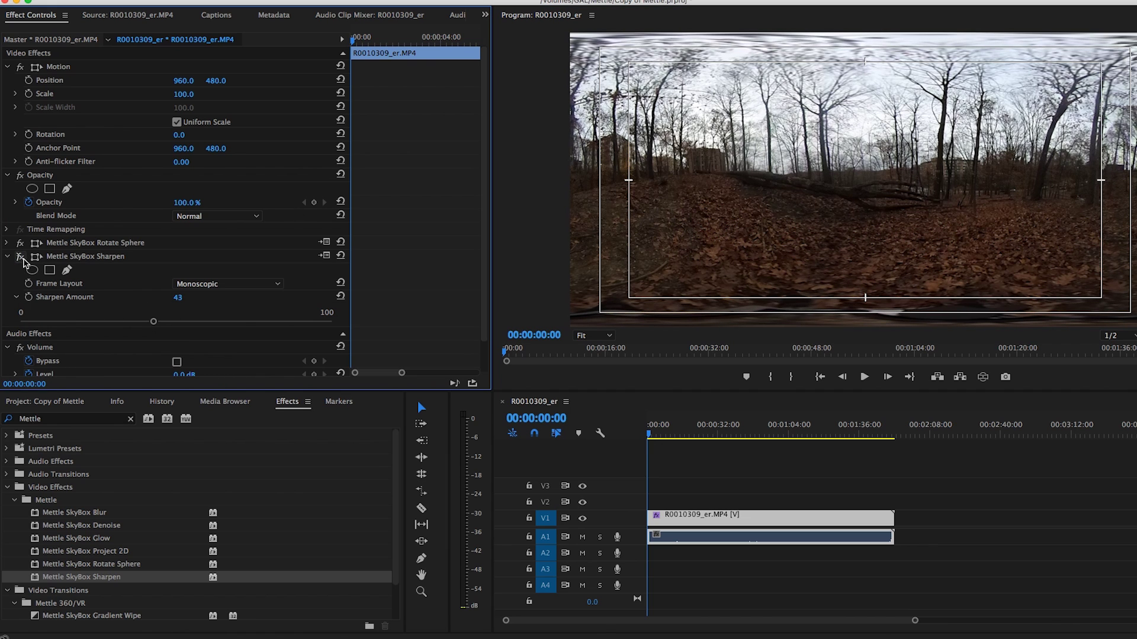
click(21, 257)
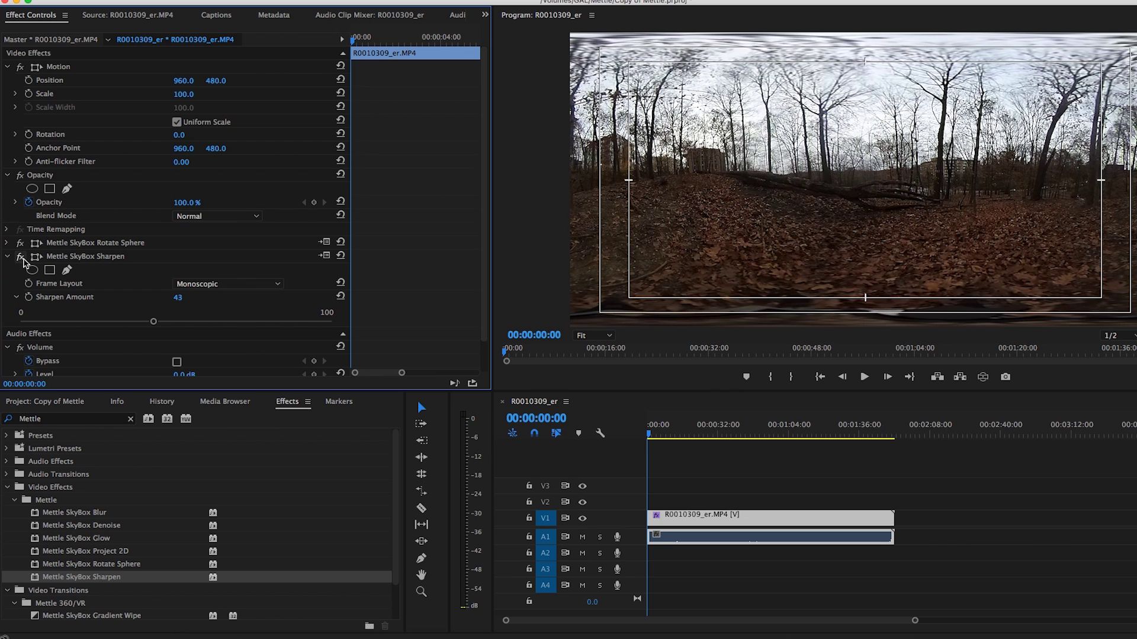
click(23, 260)
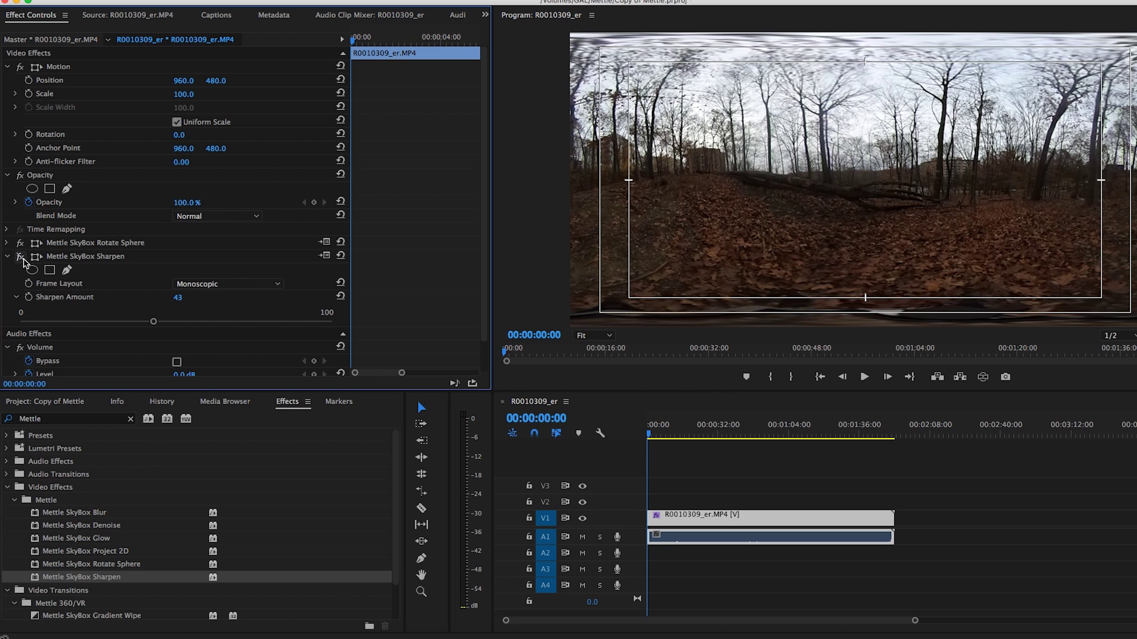
click(24, 260)
Rotate the 360 view with Rotate Sphere Pan (Y axis) at -72°.
click(9, 242)
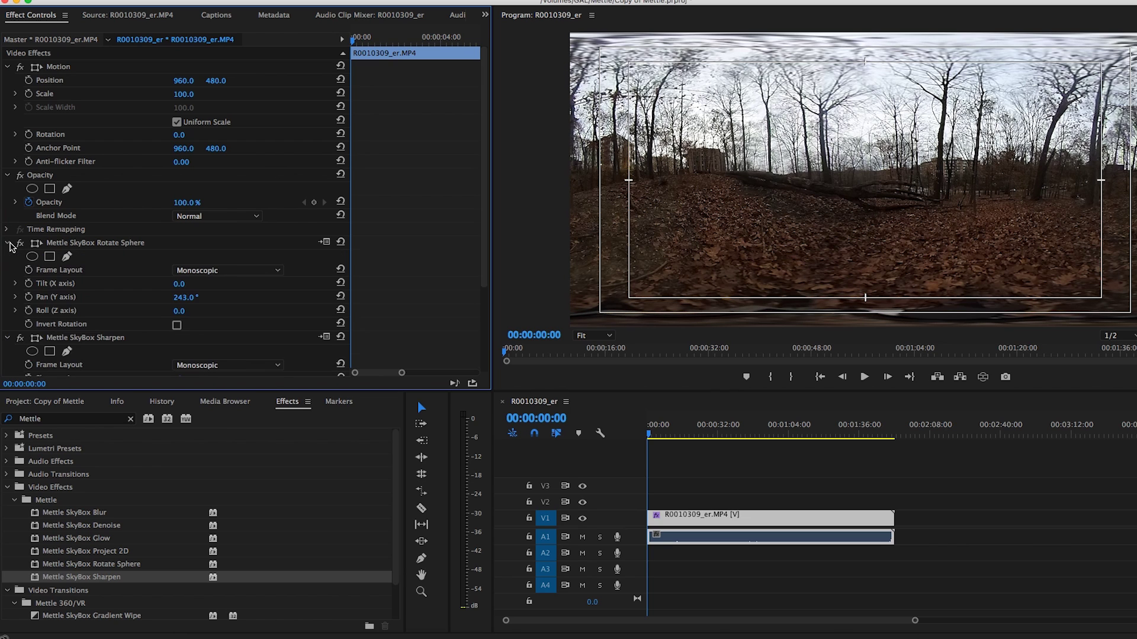
drag(183, 299, 50, 299)
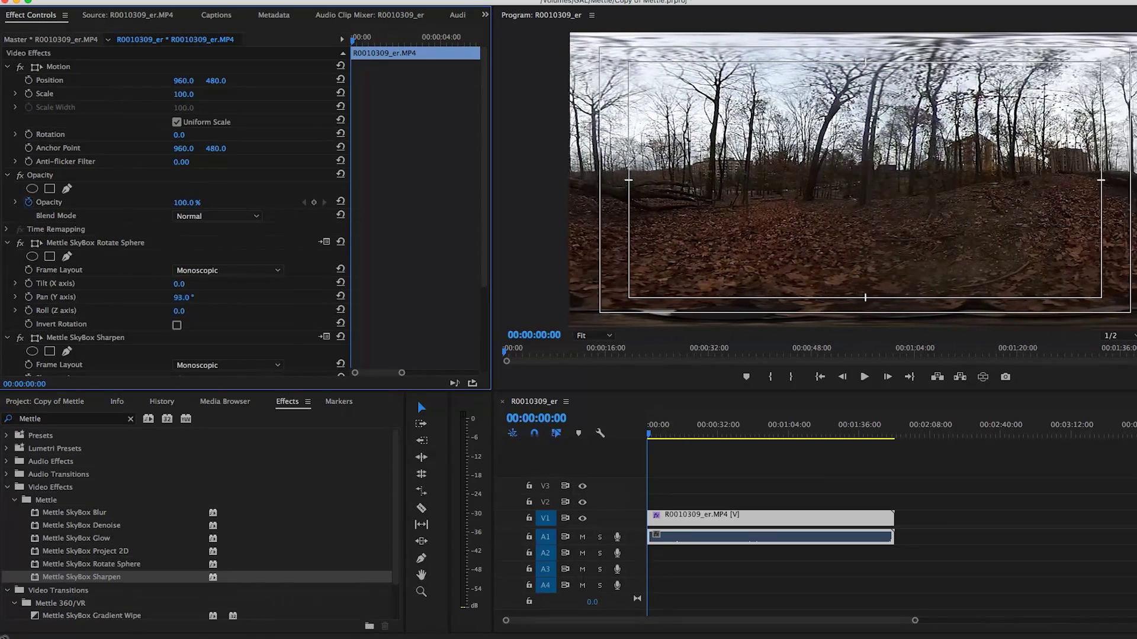
drag(183, 297, 36, 296)
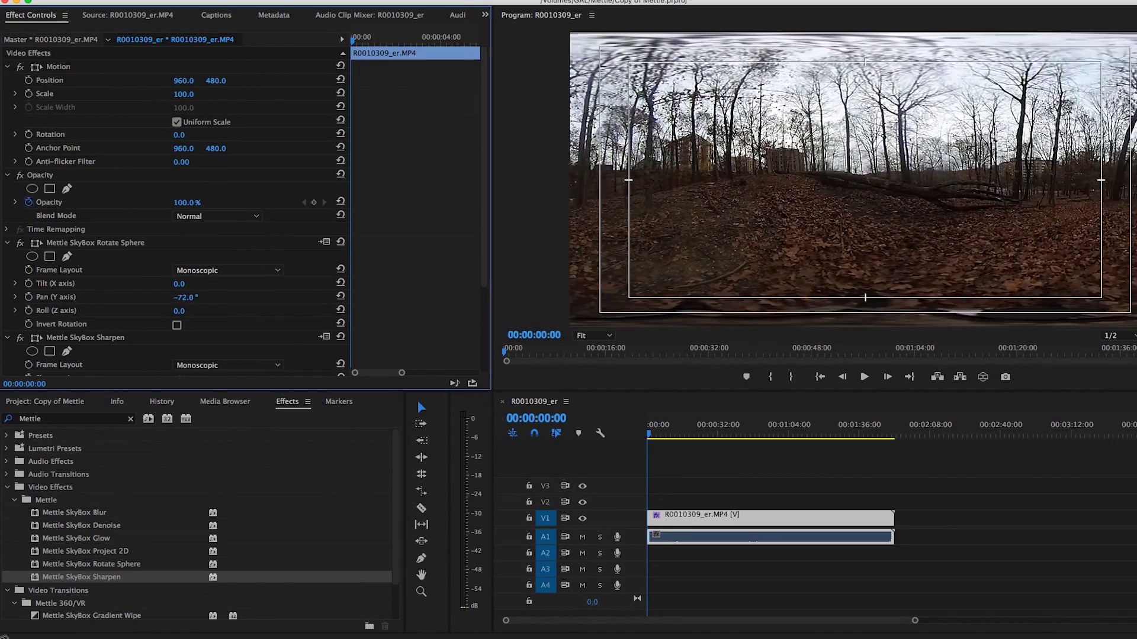
Pan the view to -118°, browse the SkyBox effects, then show the enlarged project bins.
drag(184, 296, 143, 297)
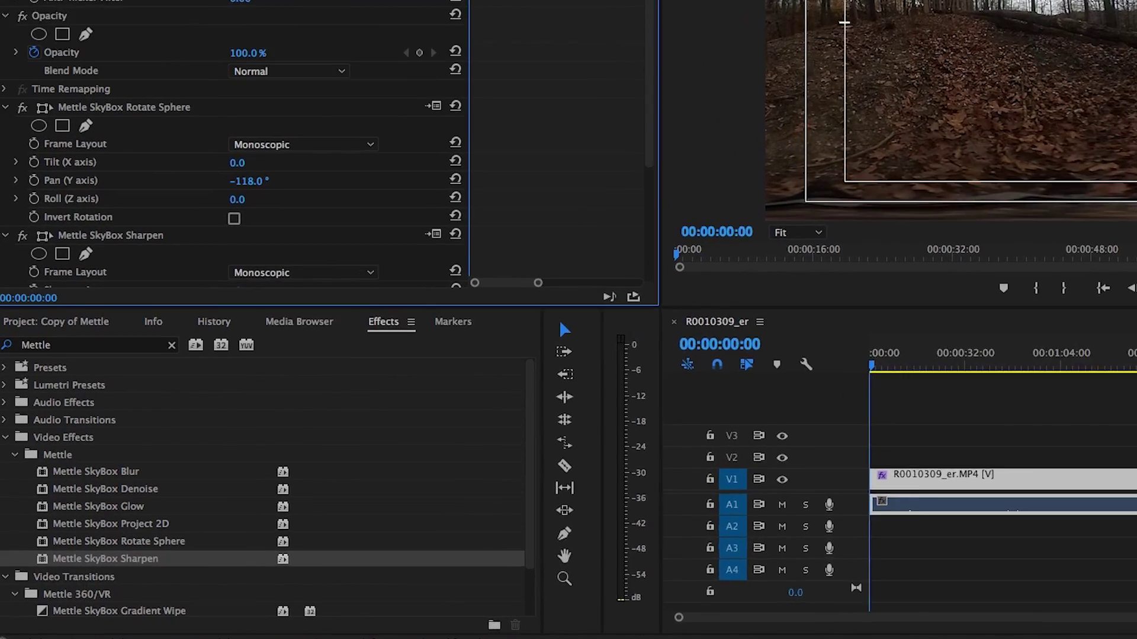
click(168, 446)
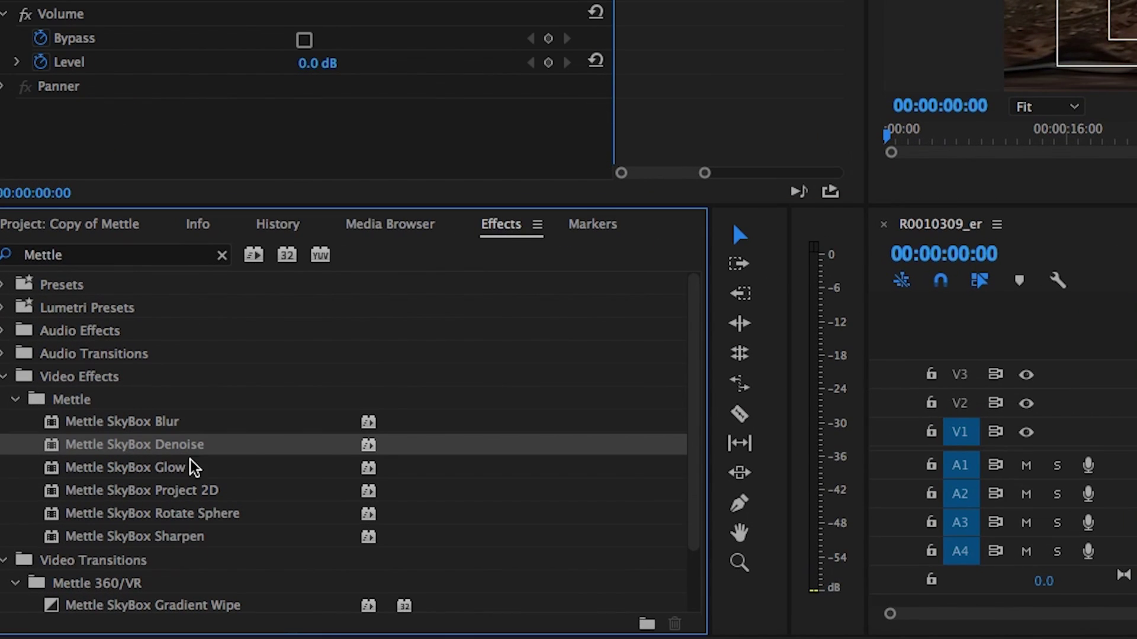
click(235, 476)
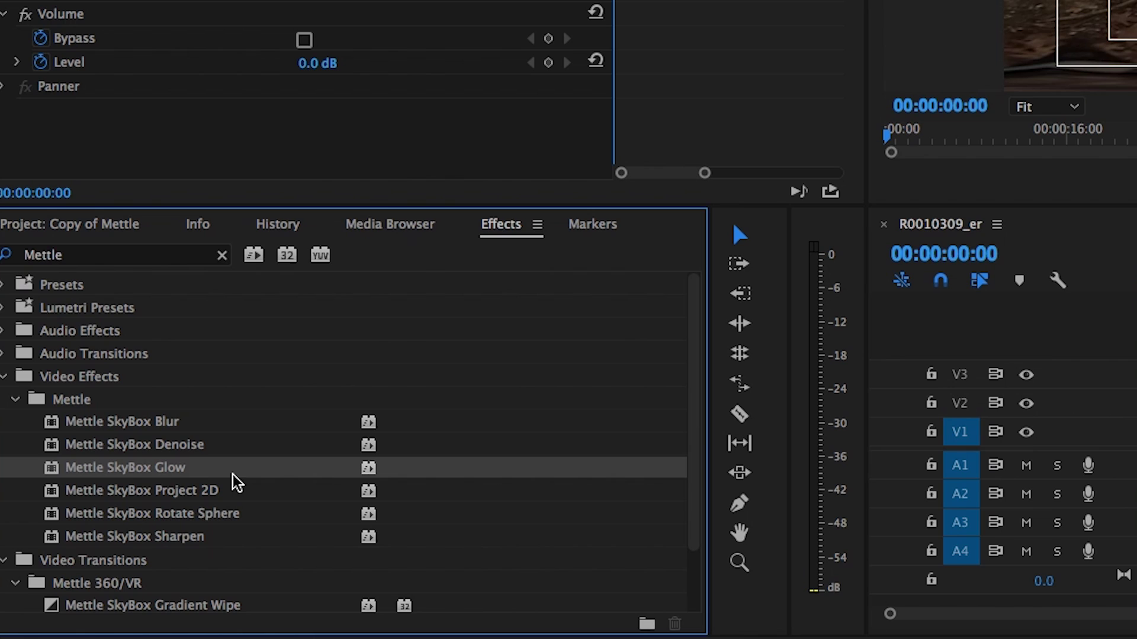
click(222, 513)
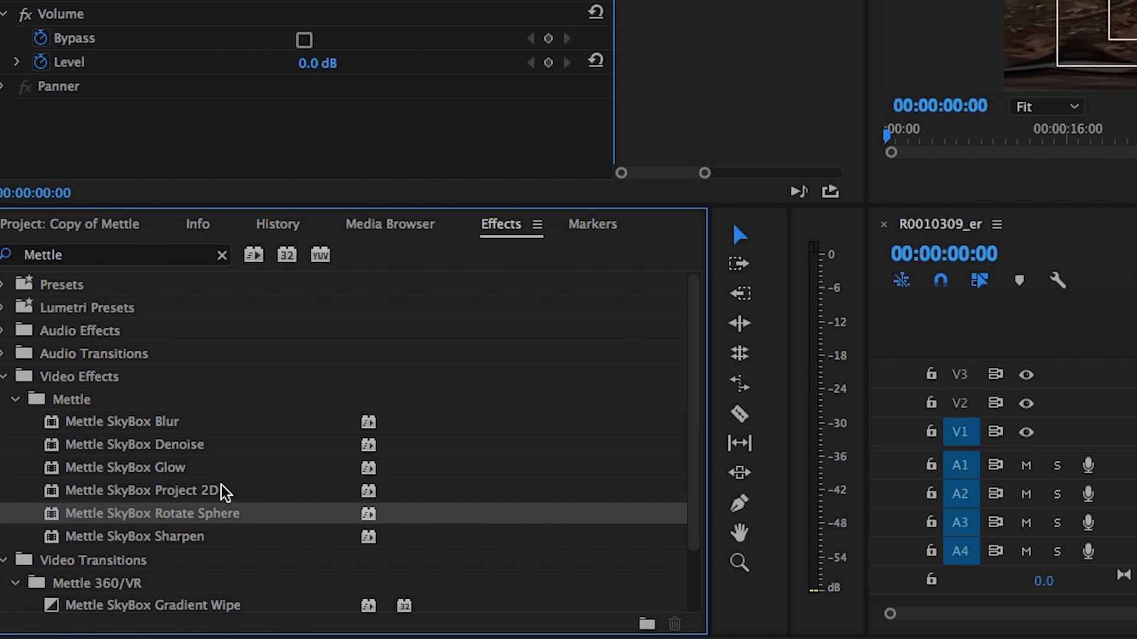
click(222, 491)
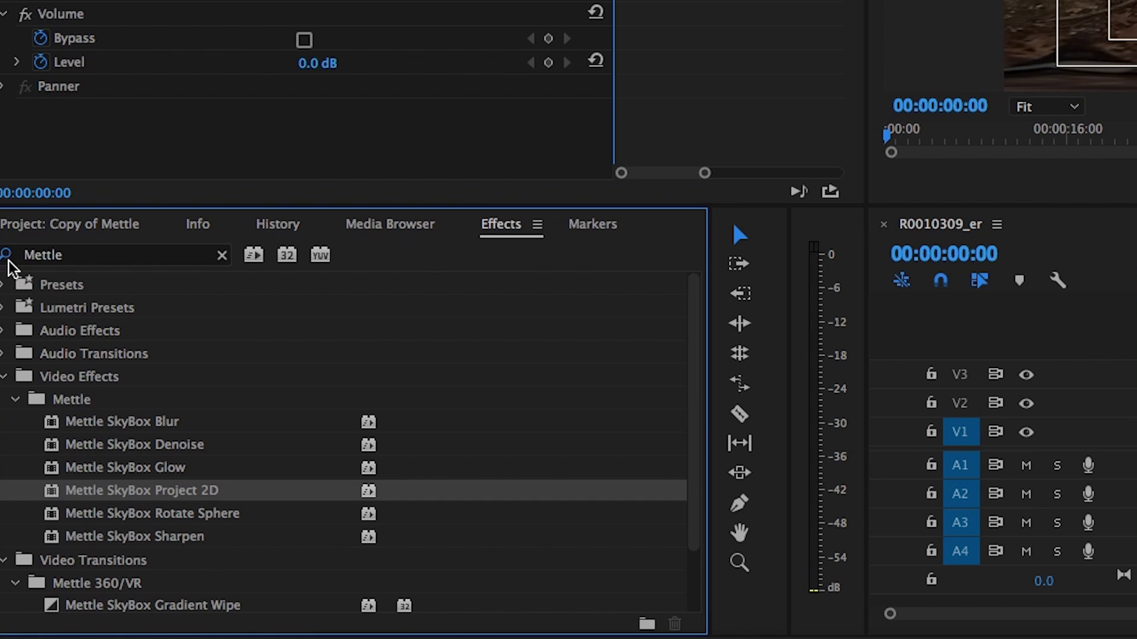
click(28, 224)
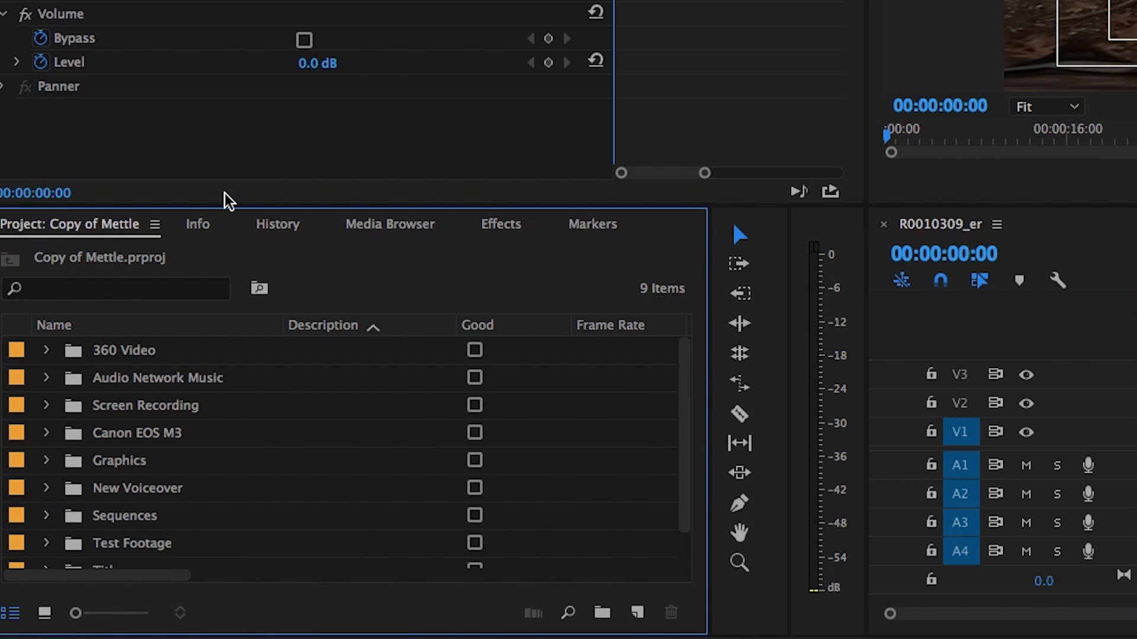
drag(219, 205, 239, 54)
Create a new title and type 'Rock Creek Park' on its canvas.
click(640, 619)
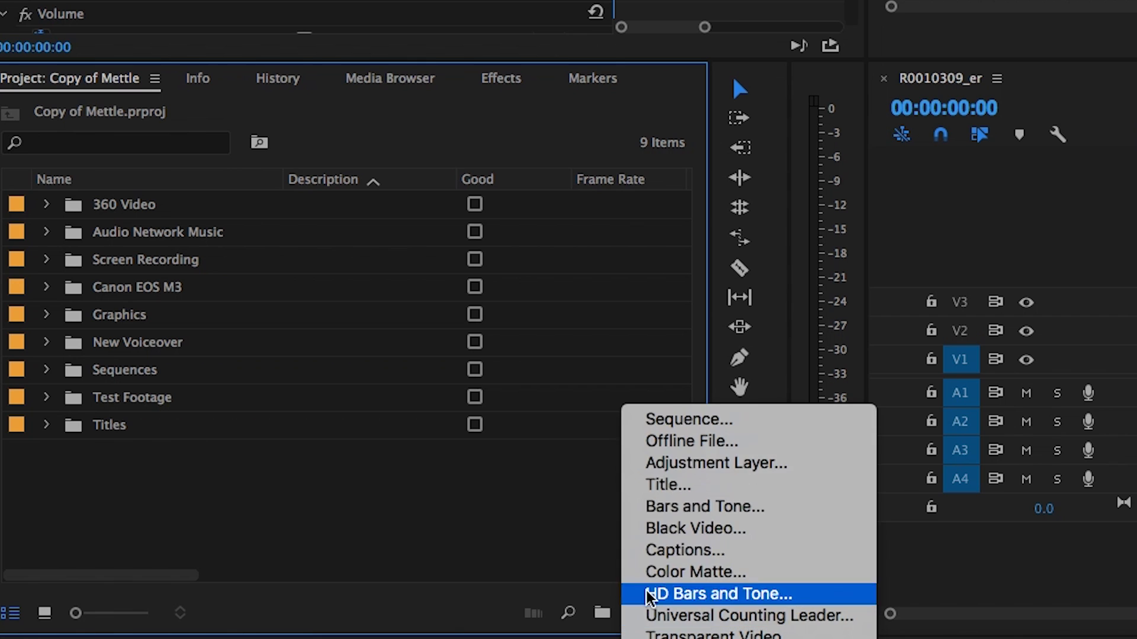
click(657, 482)
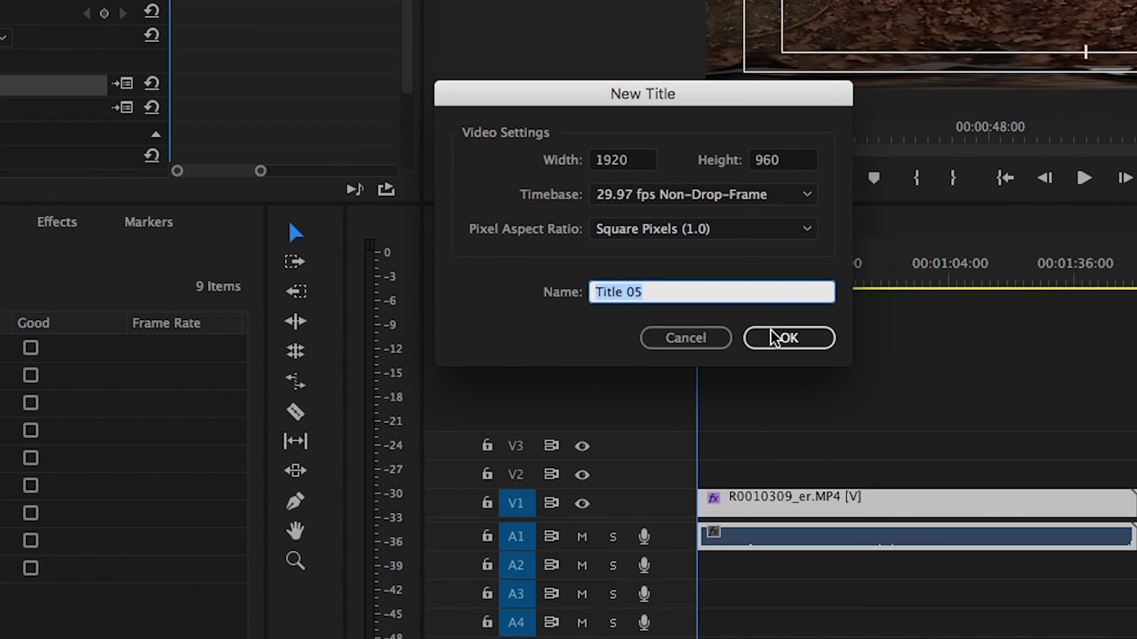
click(818, 346)
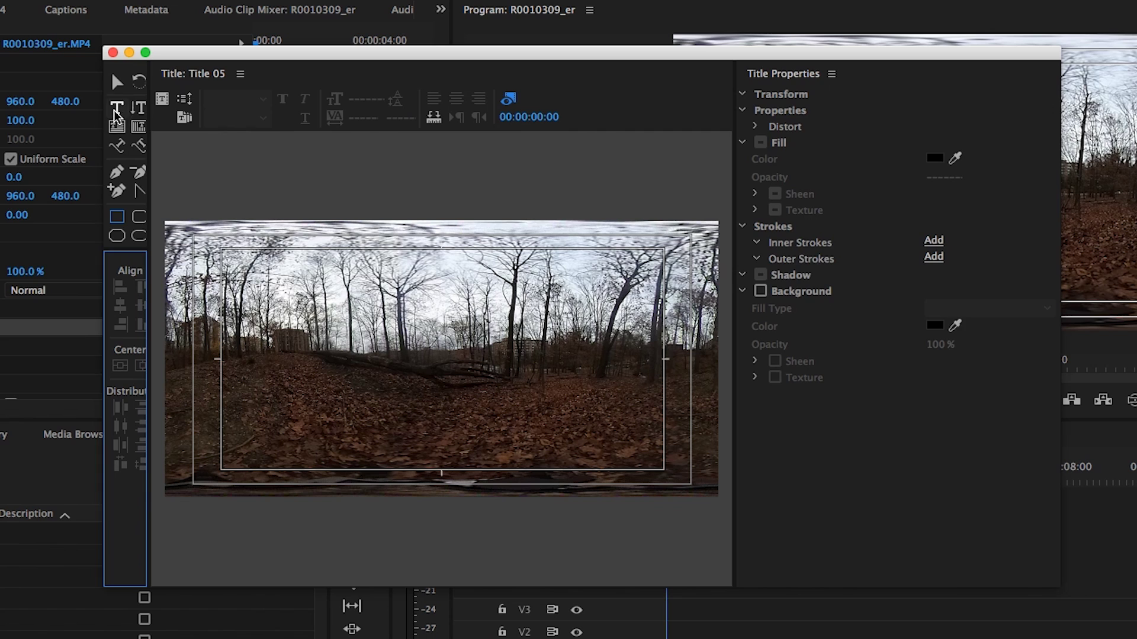
click(115, 112)
click(288, 391)
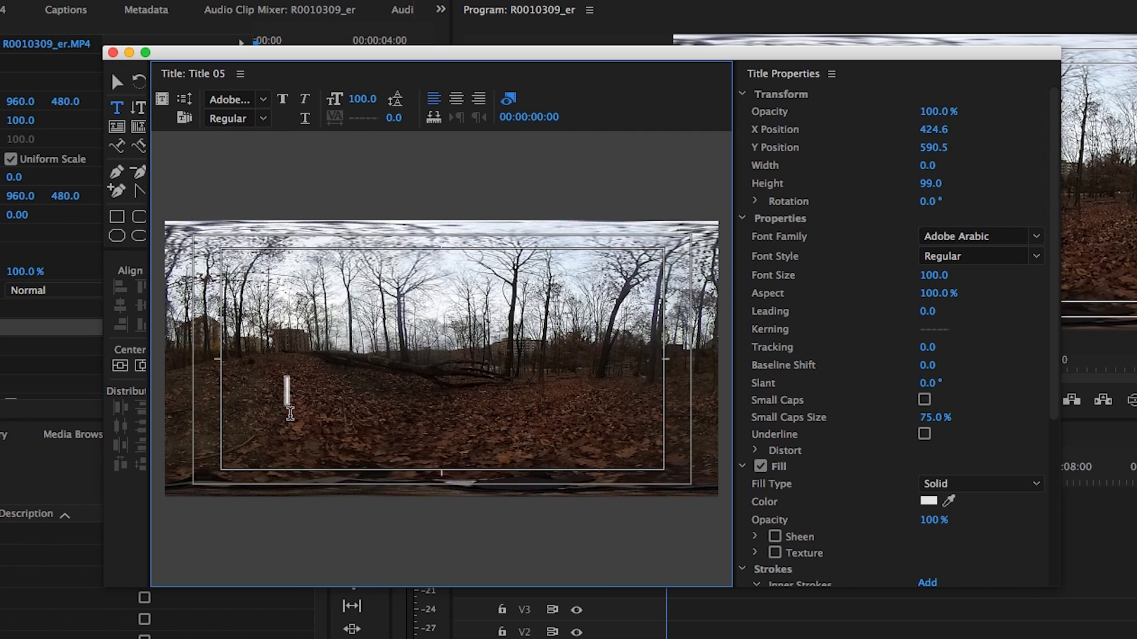
text(Rock Creek Park)
key(Escape)
drag(380, 397, 455, 393)
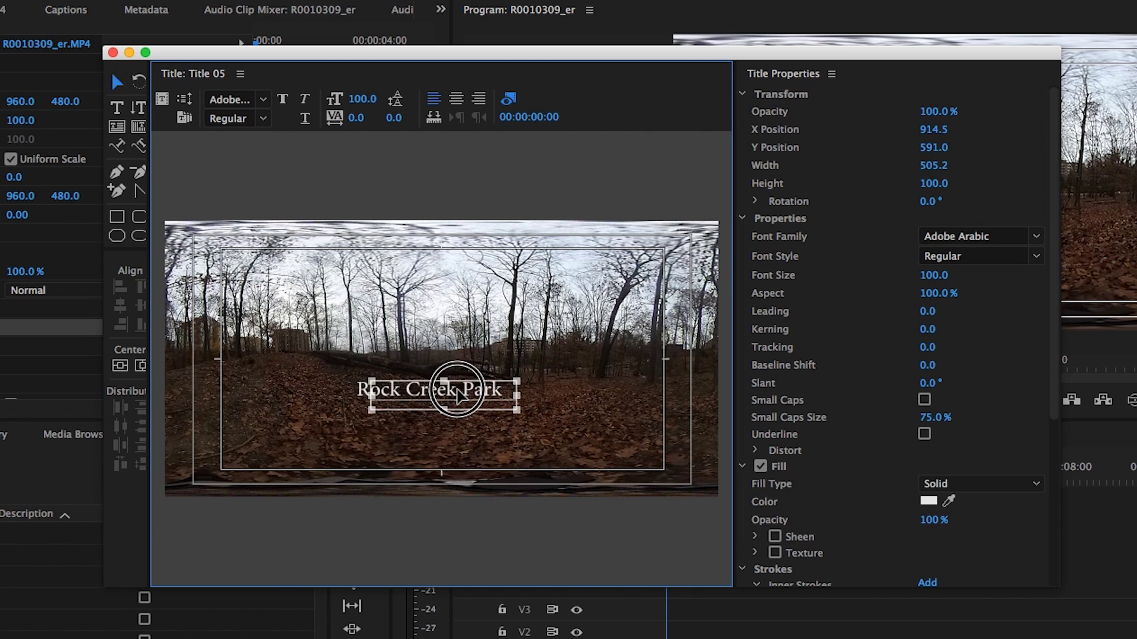
Set the title text to Futura T Bold, centre it in frame, and close the Titler.
double_click(455, 394)
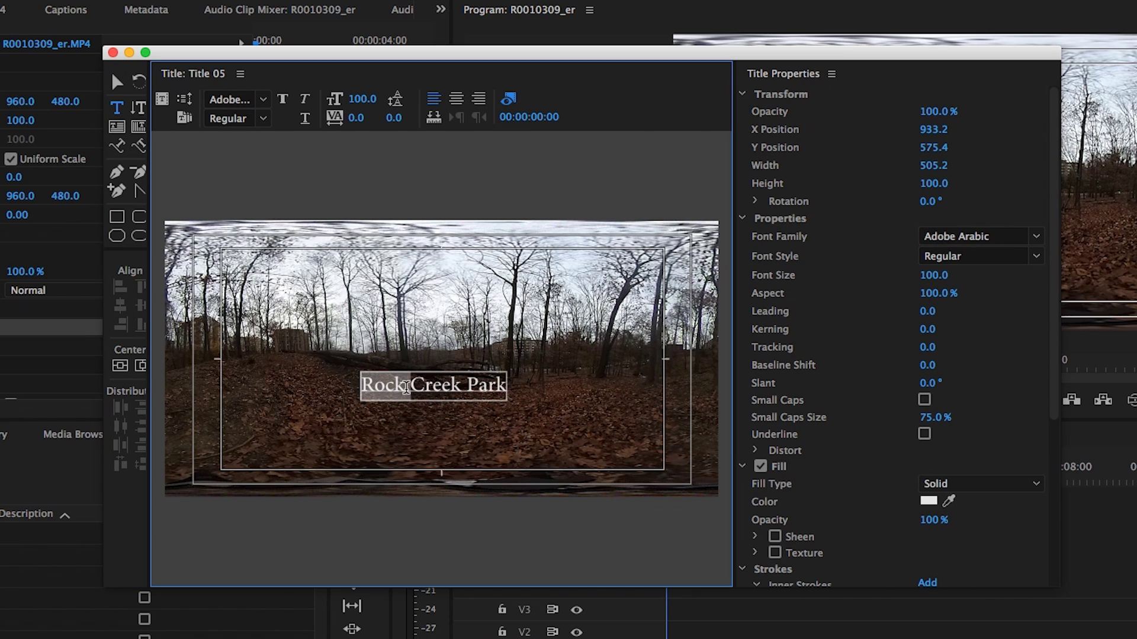
click(967, 236)
text(Futura T)
key(Return)
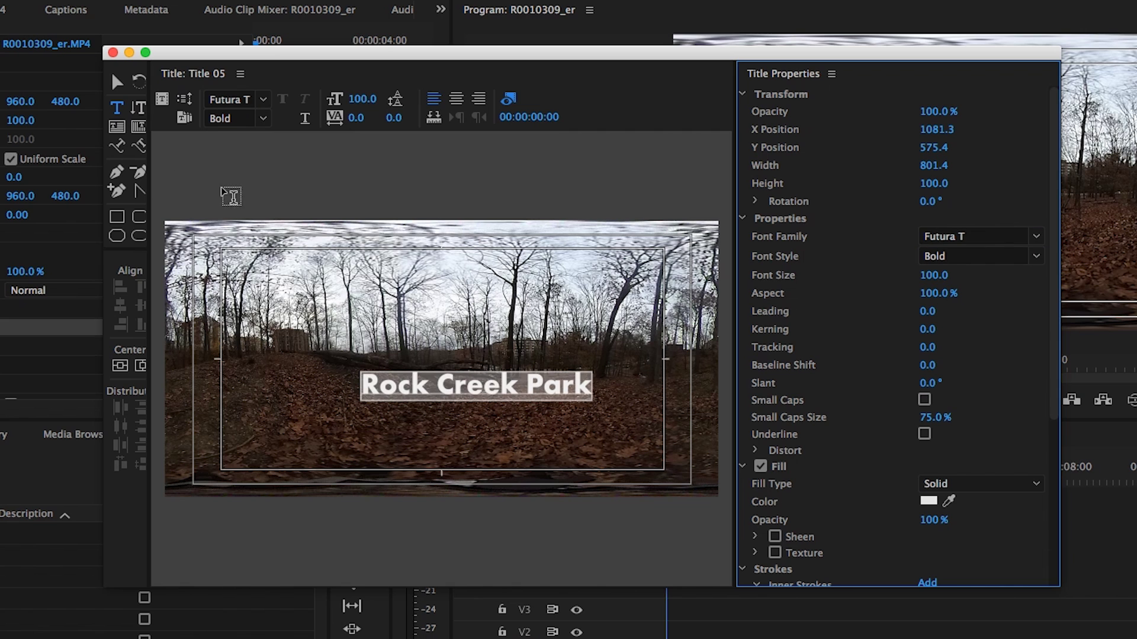
key(Escape)
drag(395, 378, 388, 364)
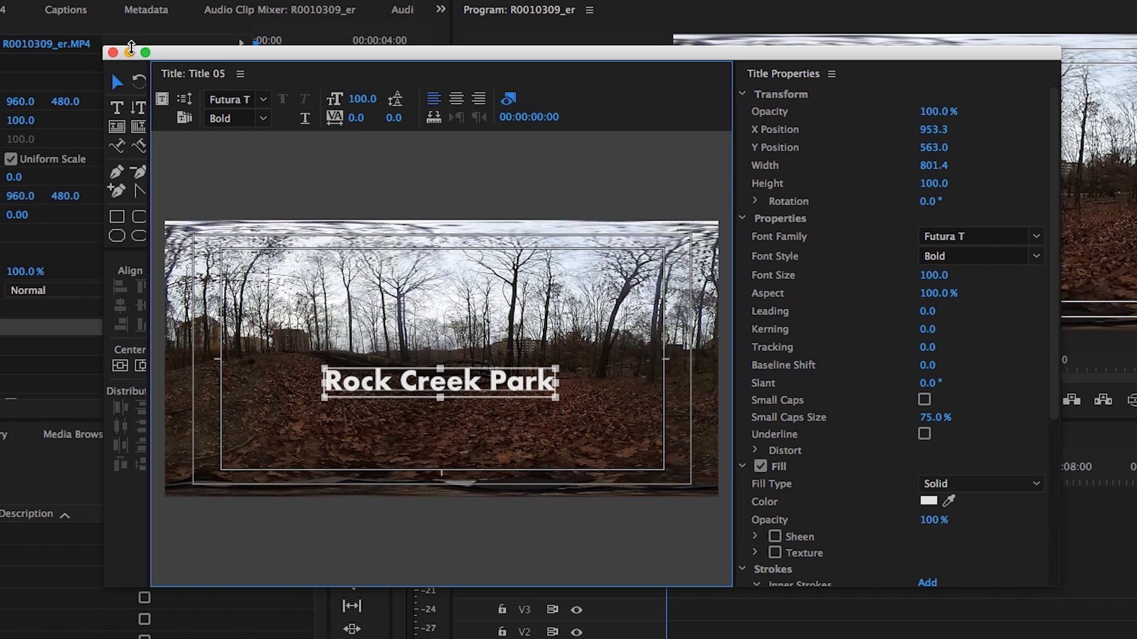
click(113, 52)
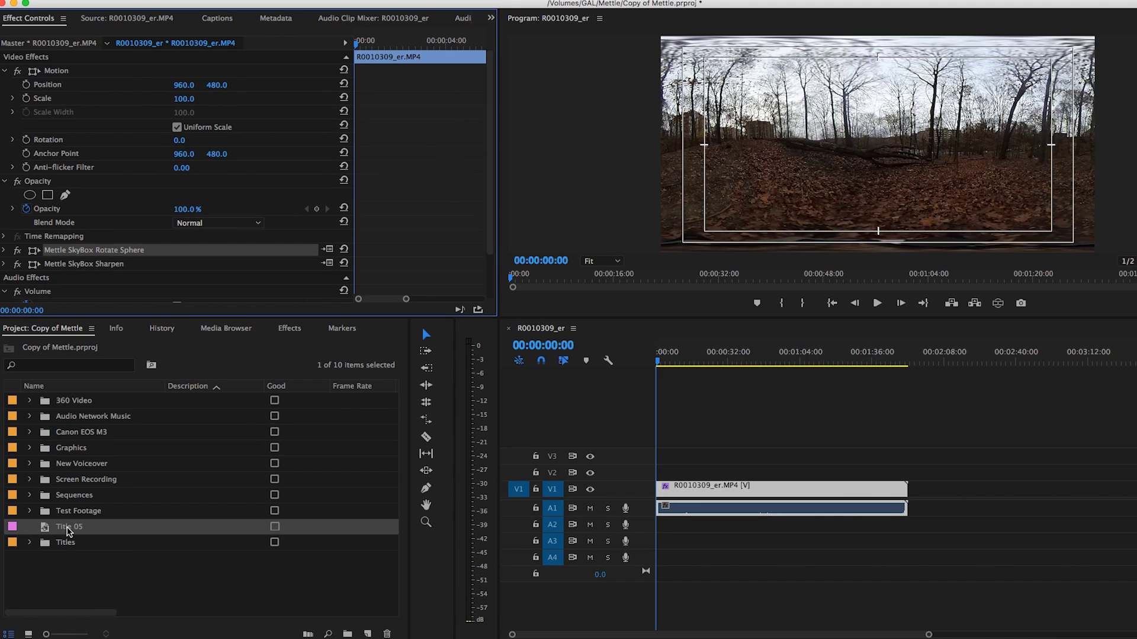
Place Title 05 above the forest clip and apply SkyBox Project 2D at 100° scale.
mouse_move(69, 531)
mouse_down()
mouse_move(682, 472)
mouse_move(903, 472)
mouse_up()
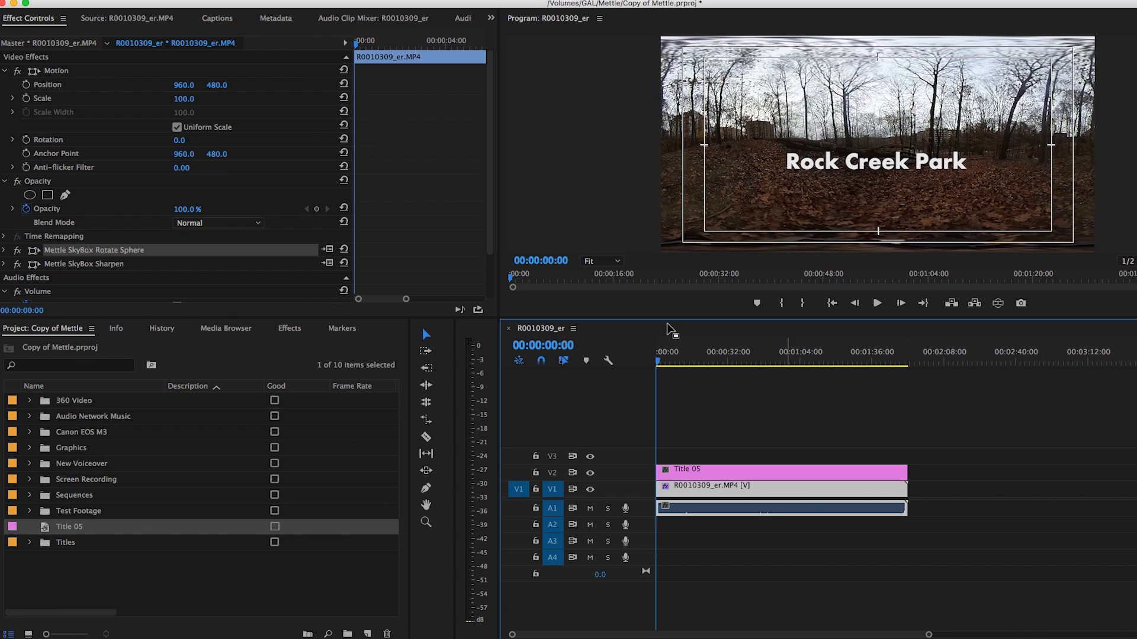
click(667, 365)
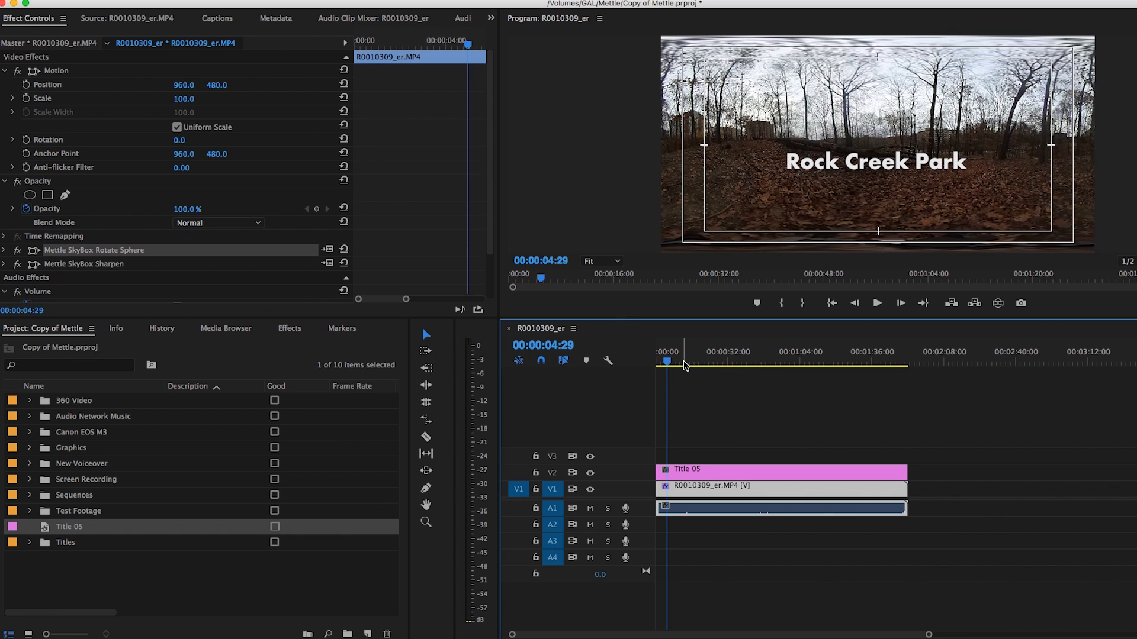
click(300, 329)
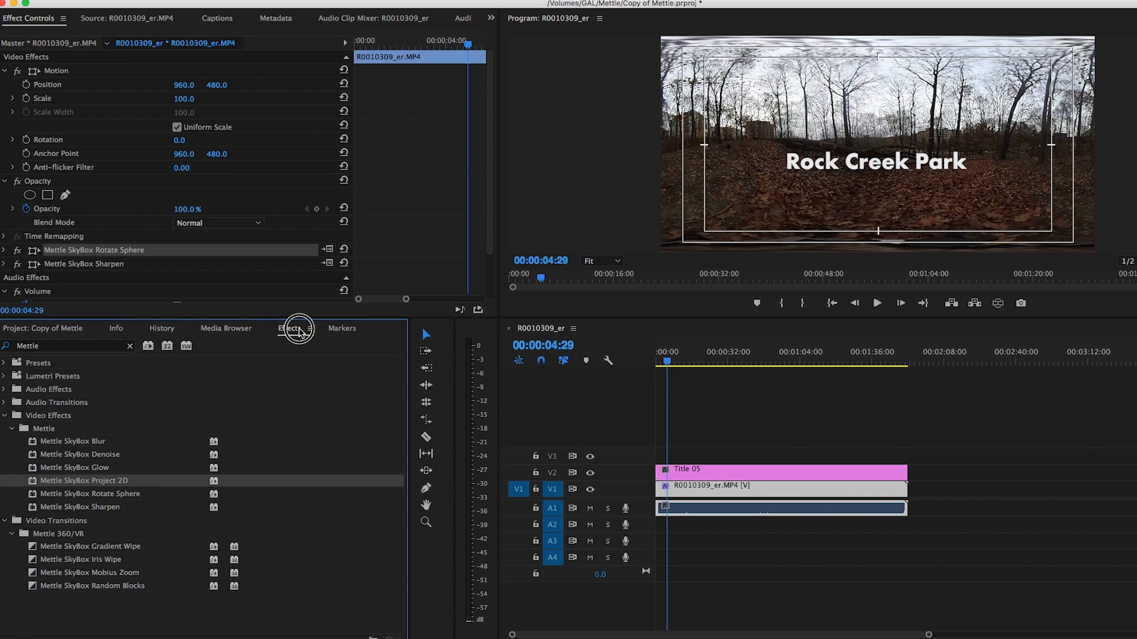
click(75, 485)
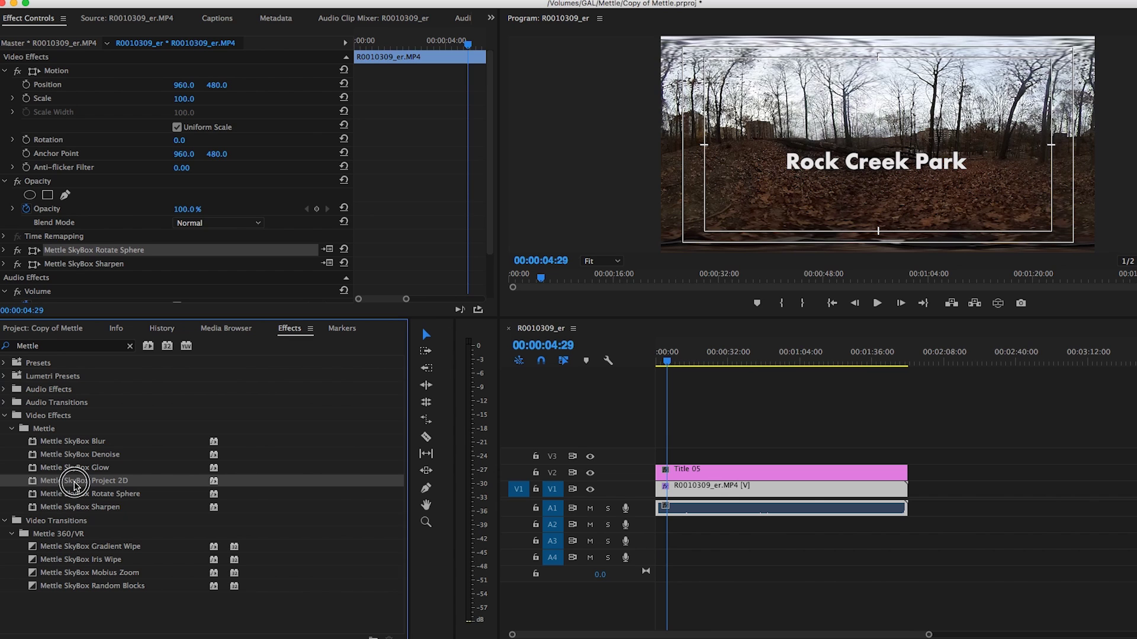
drag(75, 484, 711, 477)
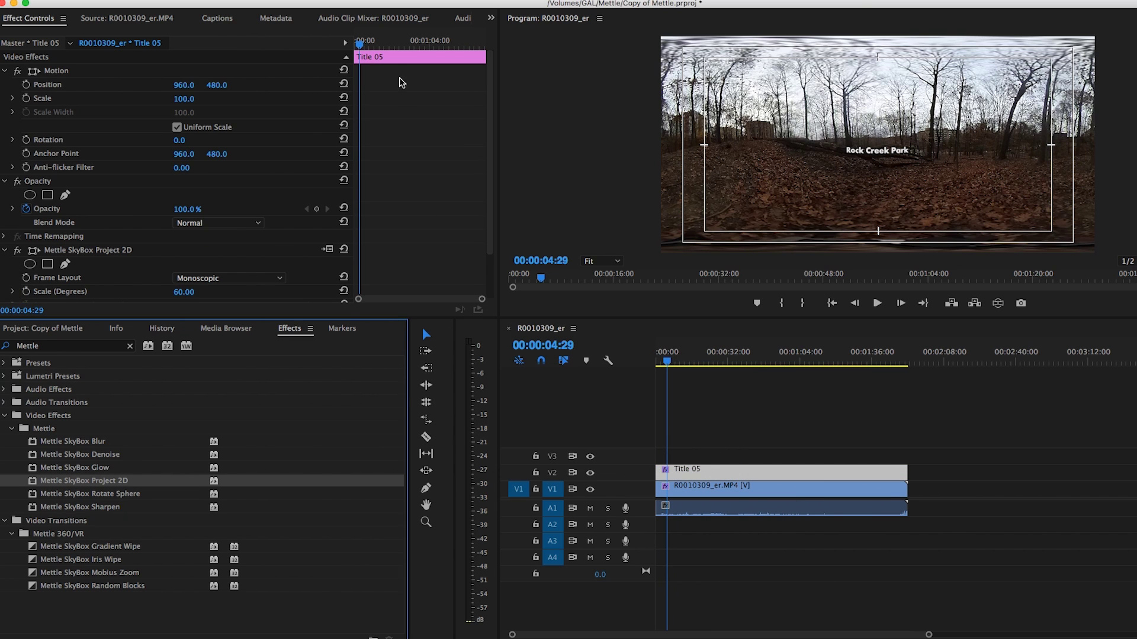
scroll(464, 241, down, 3)
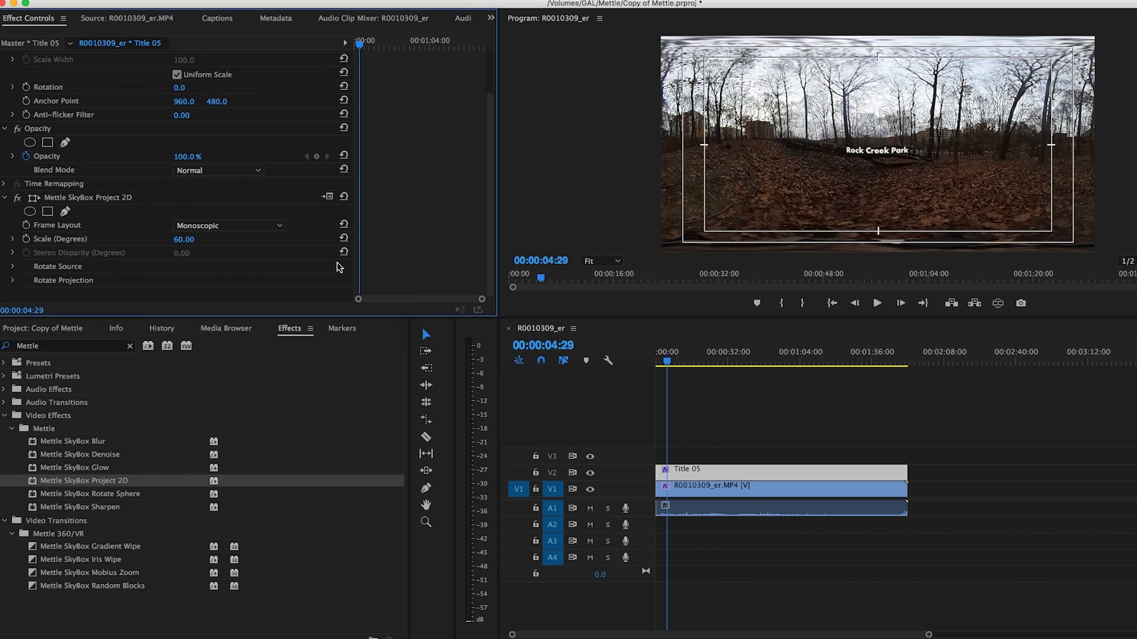
click(187, 238)
text(100)
key(Return)
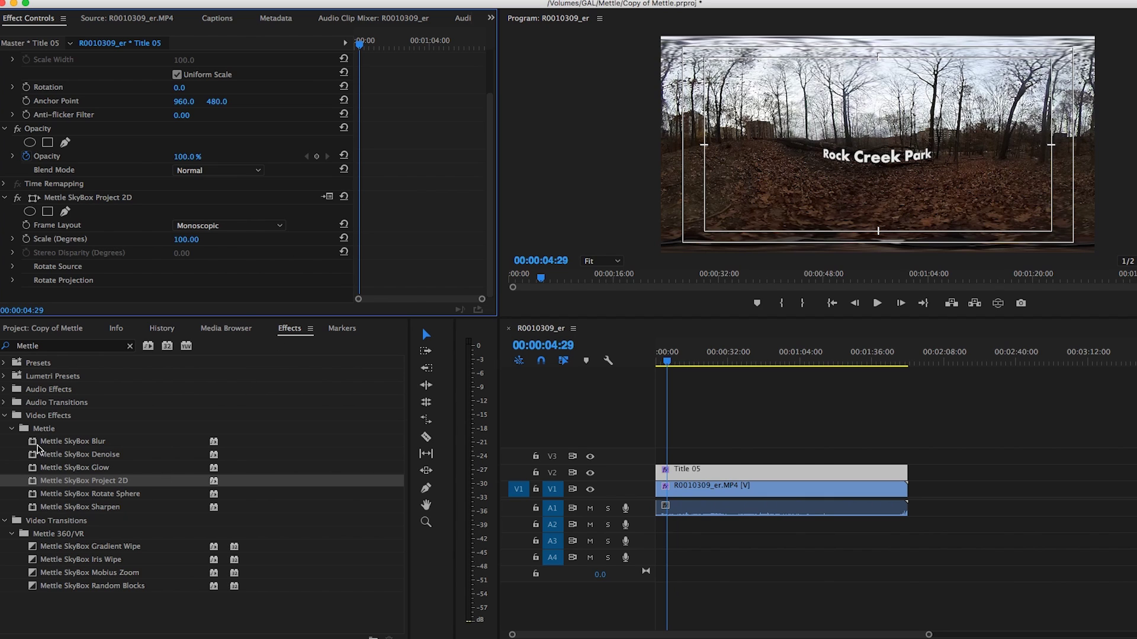
click(46, 329)
Place Premiere-gal-icon.ai on V3, extended across the whole video.
click(29, 448)
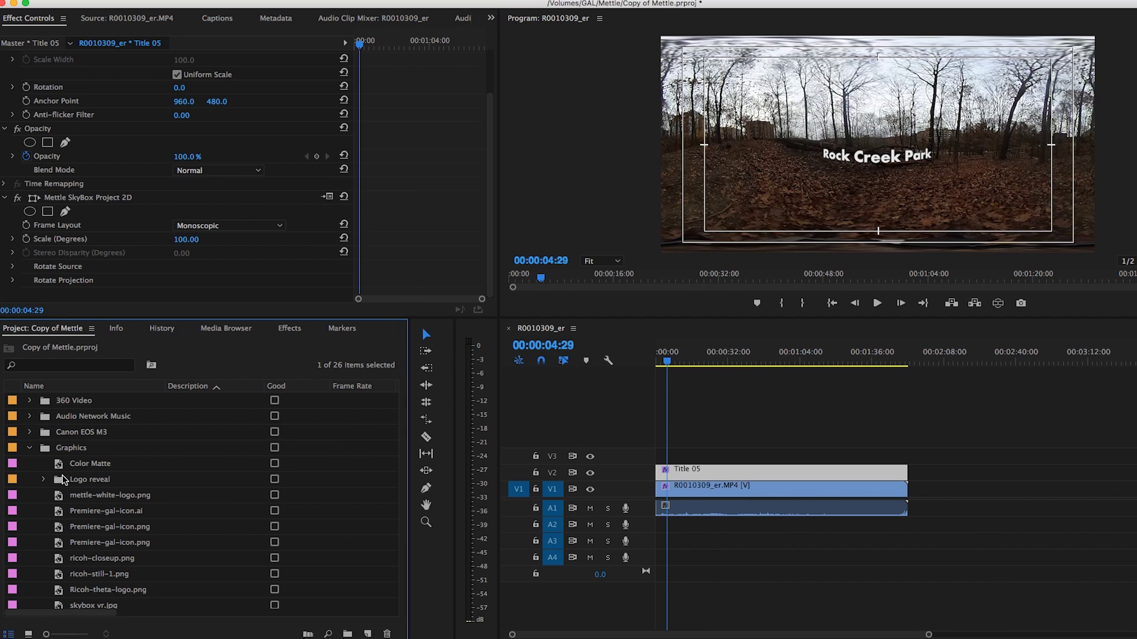
click(55, 512)
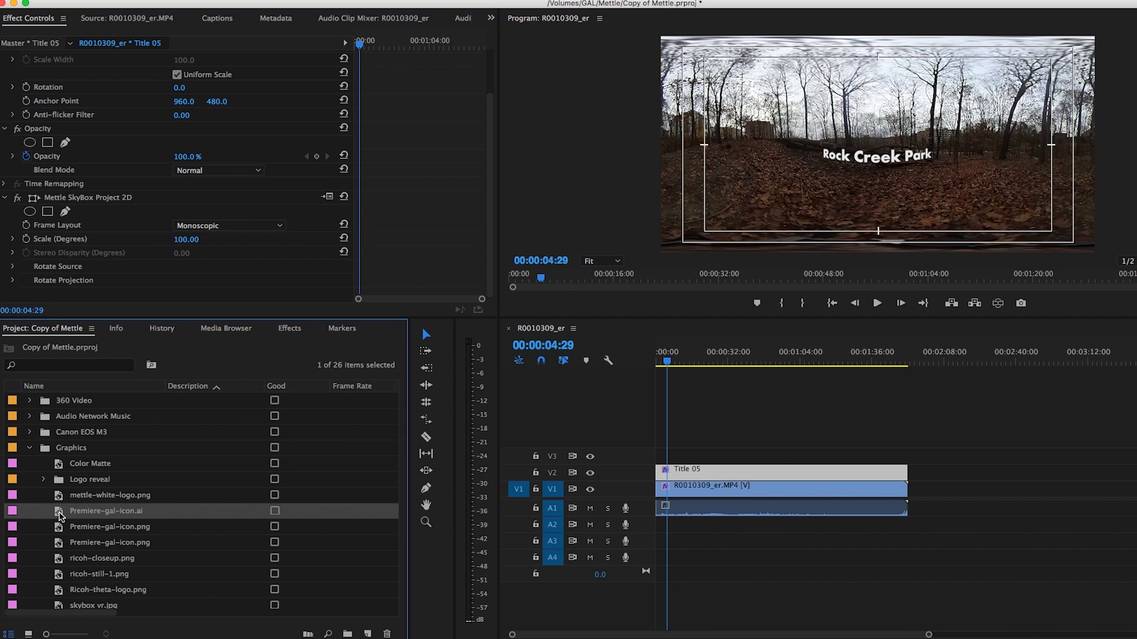
drag(59, 515, 670, 455)
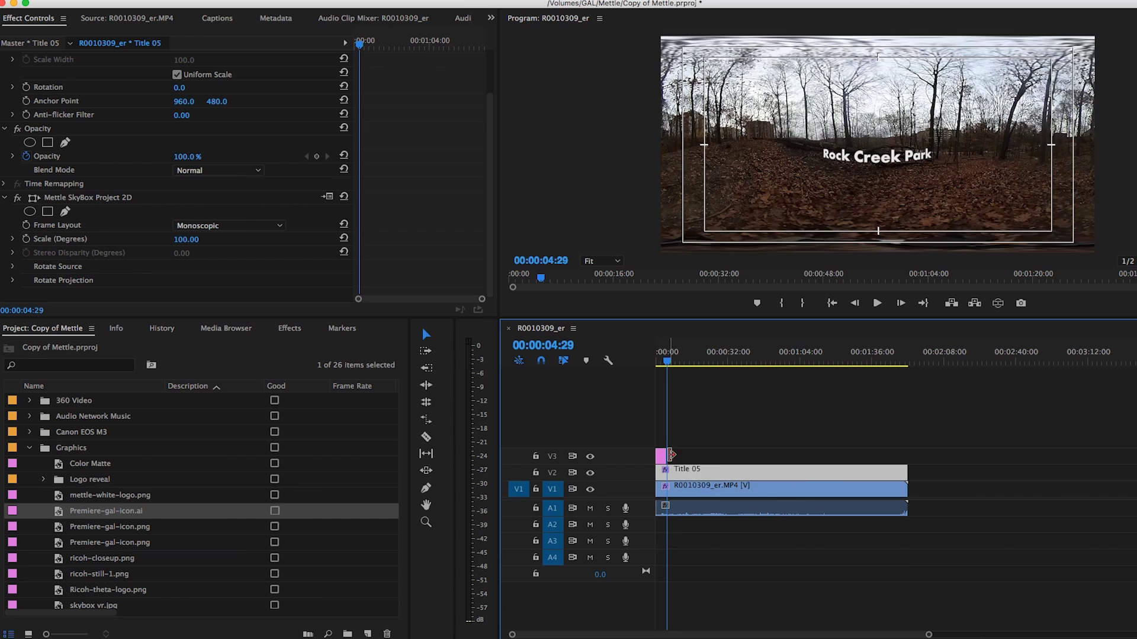
drag(671, 455, 906, 455)
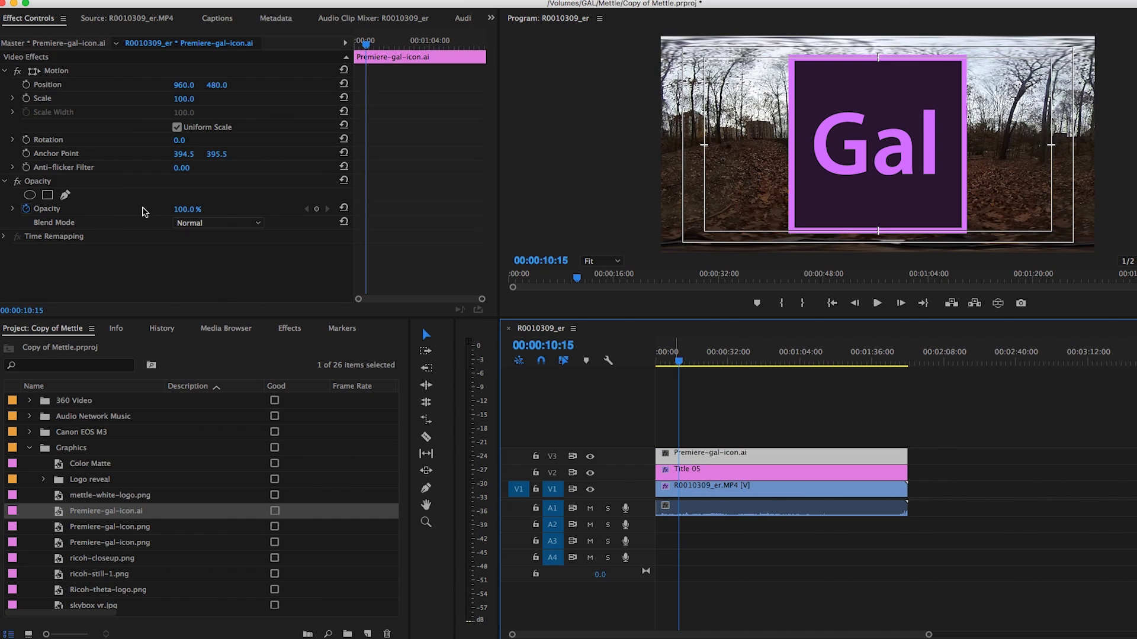
Project the logo with SkyBox Project 2D at 30° and tilt it above the title.
click(296, 334)
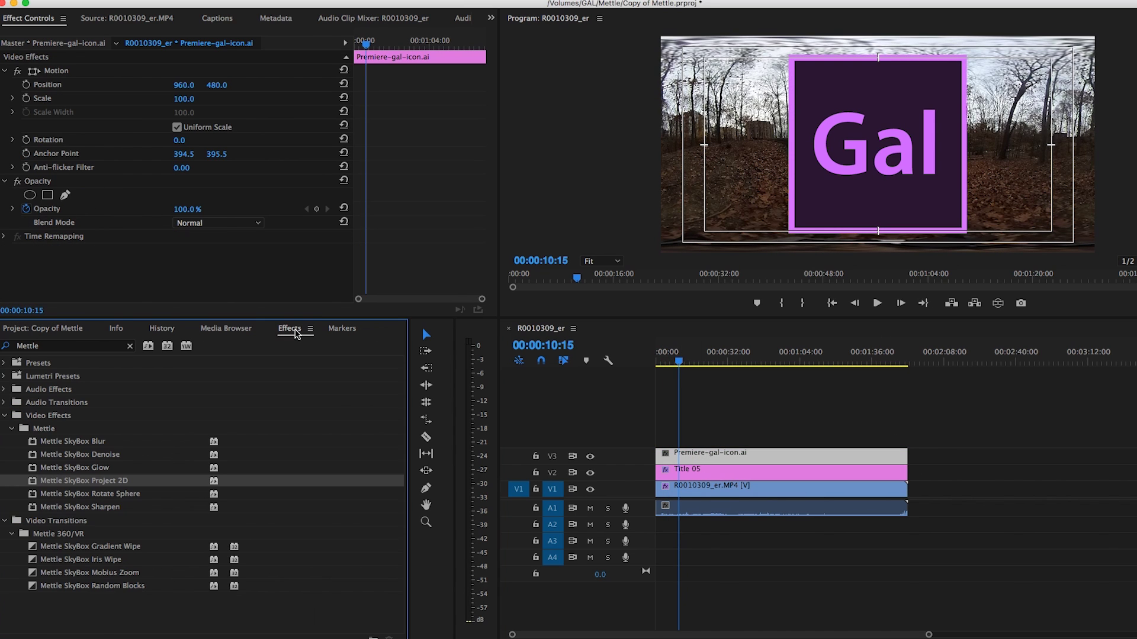
click(217, 480)
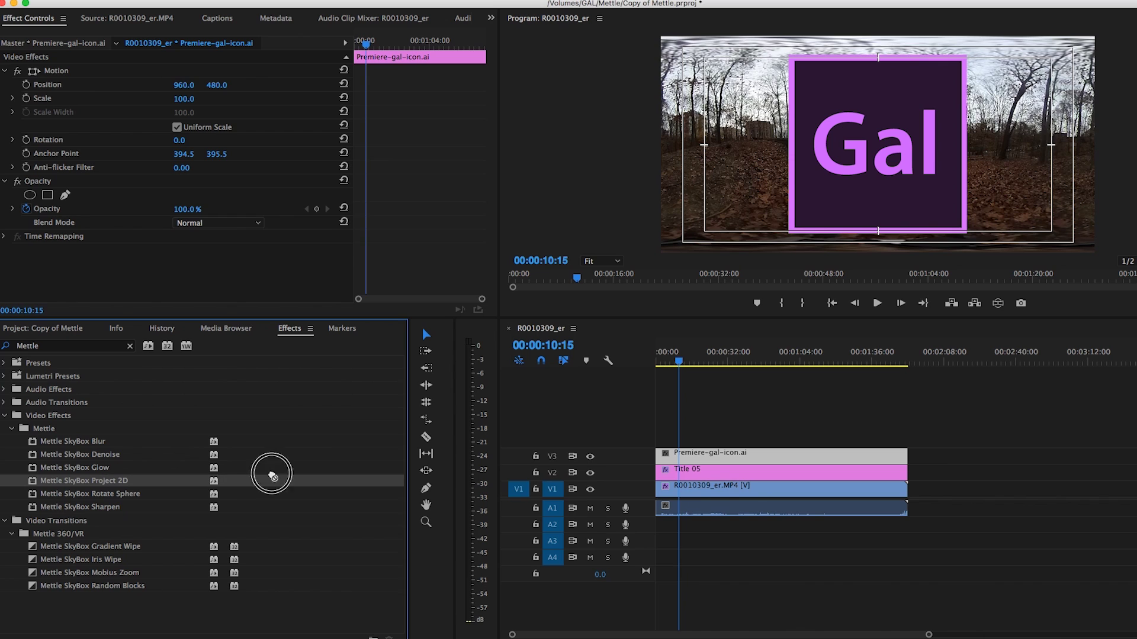
drag(217, 480, 737, 455)
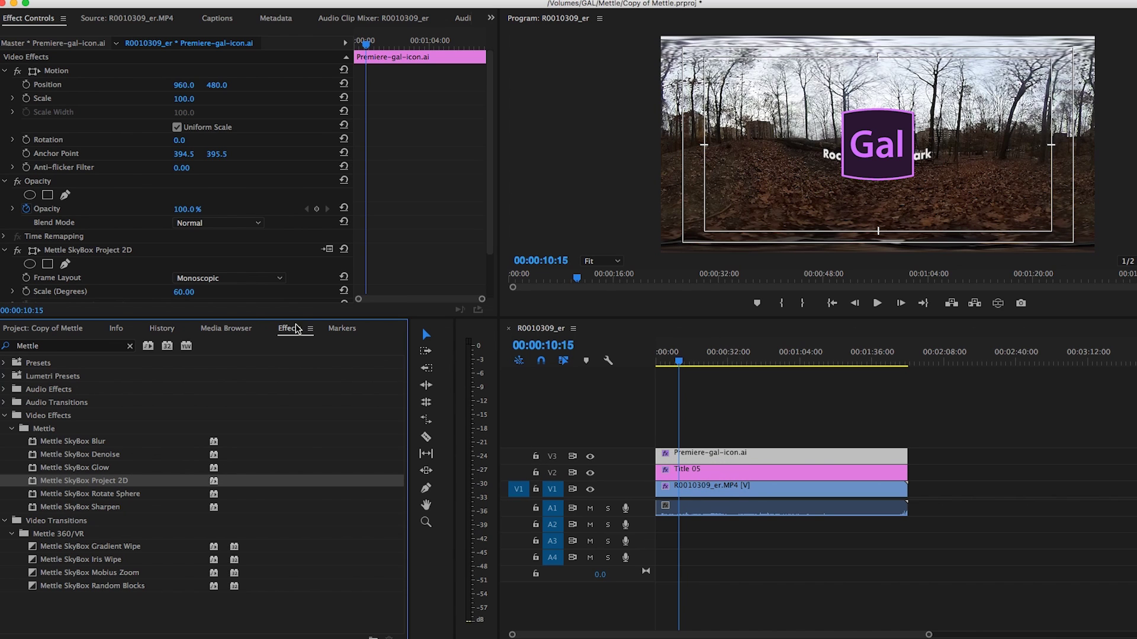
scroll(78, 230, down, 2)
click(185, 252)
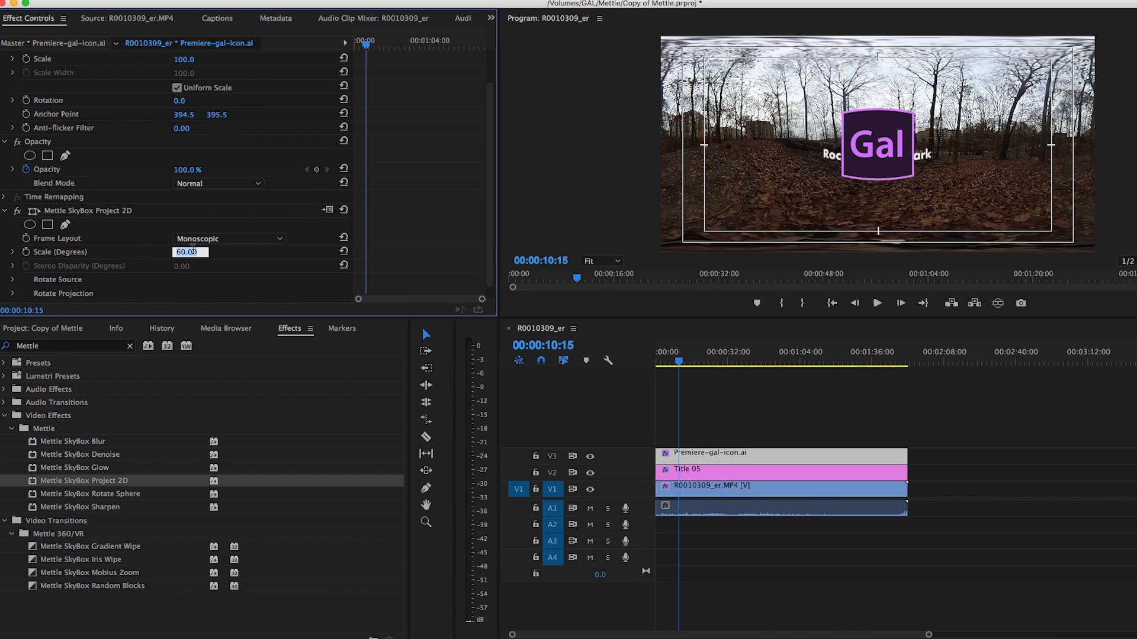
text(30)
key(Return)
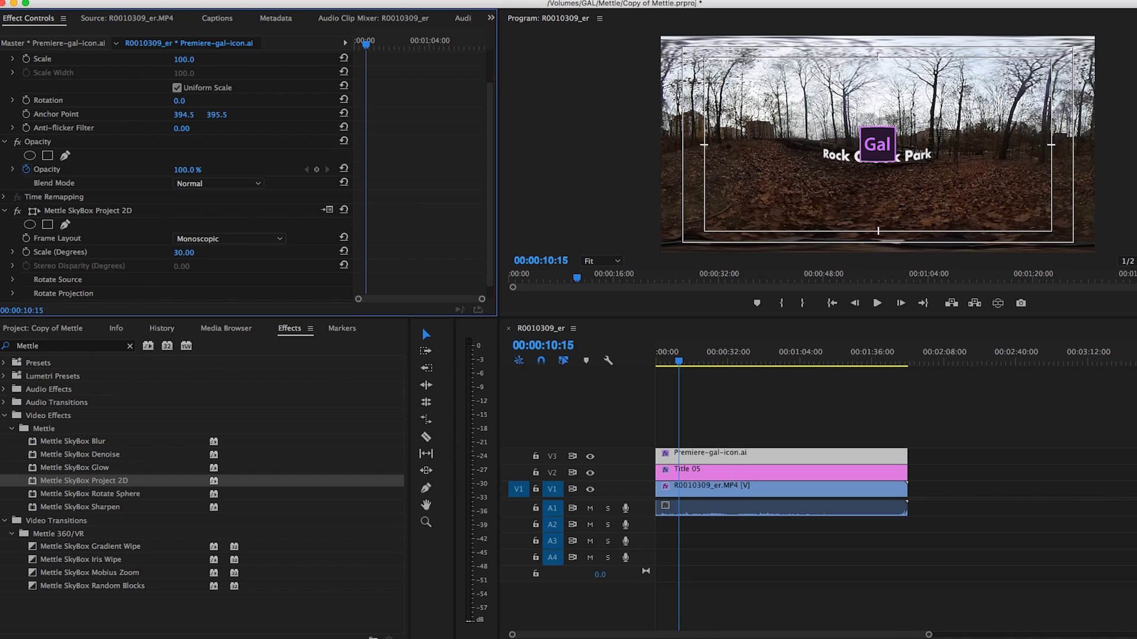
scroll(142, 256, down, 1)
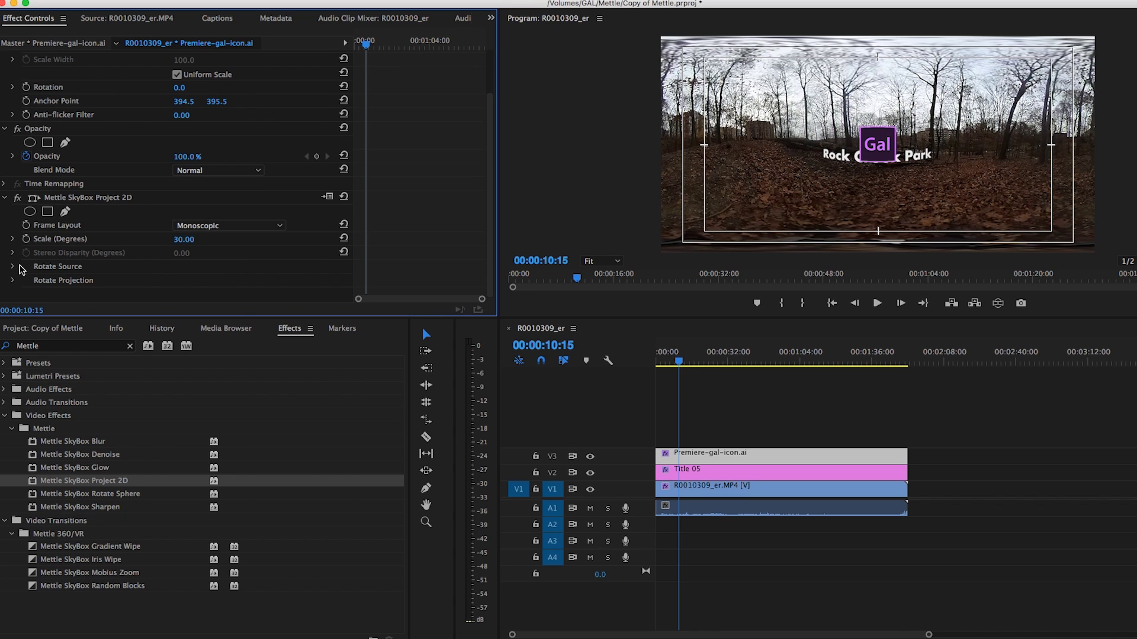
click(13, 267)
scroll(15, 269, down, 2)
click(13, 283)
scroll(13, 283, down, 2)
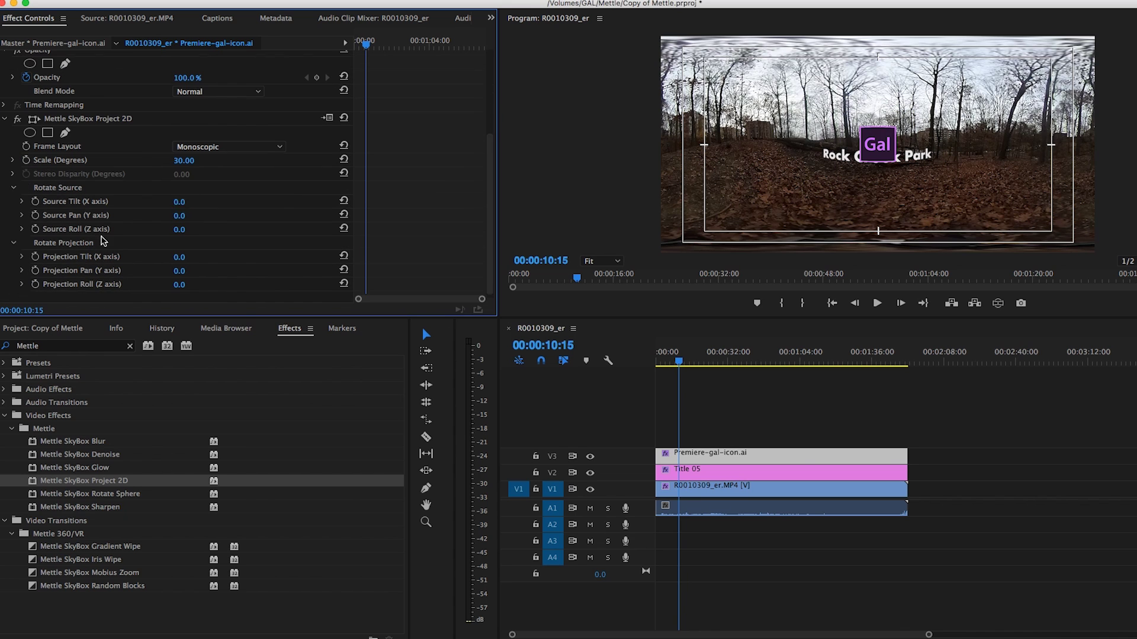
drag(181, 202, 198, 201)
mouse_move(185, 257)
mouse_down()
mouse_move(168, 257)
mouse_move(183, 257)
mouse_up()
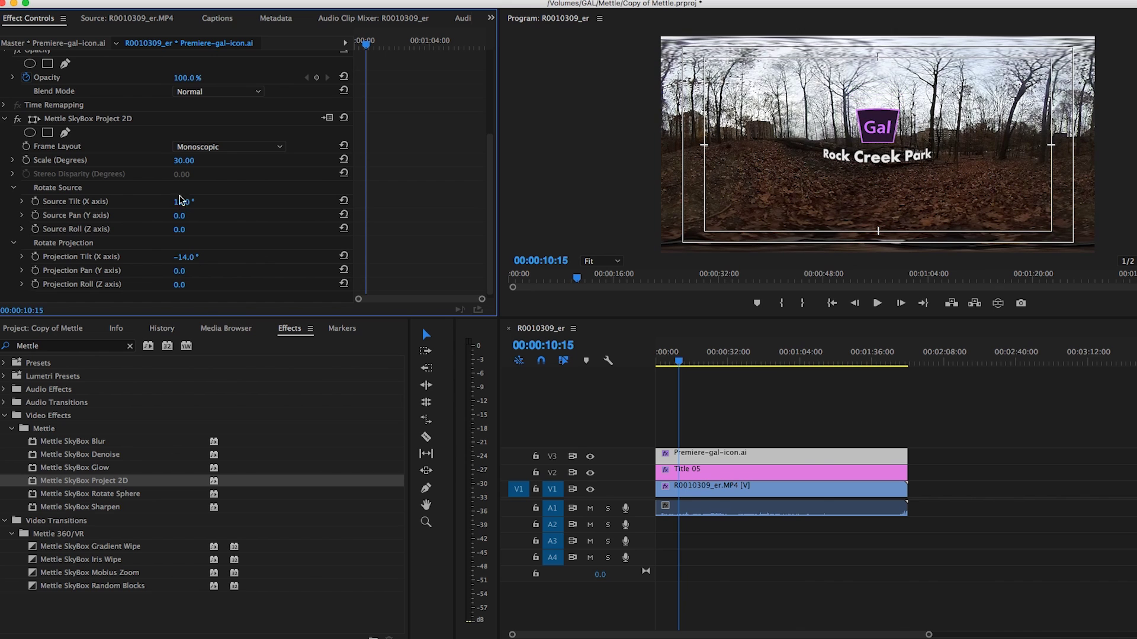
drag(182, 202, 169, 202)
key(Home)
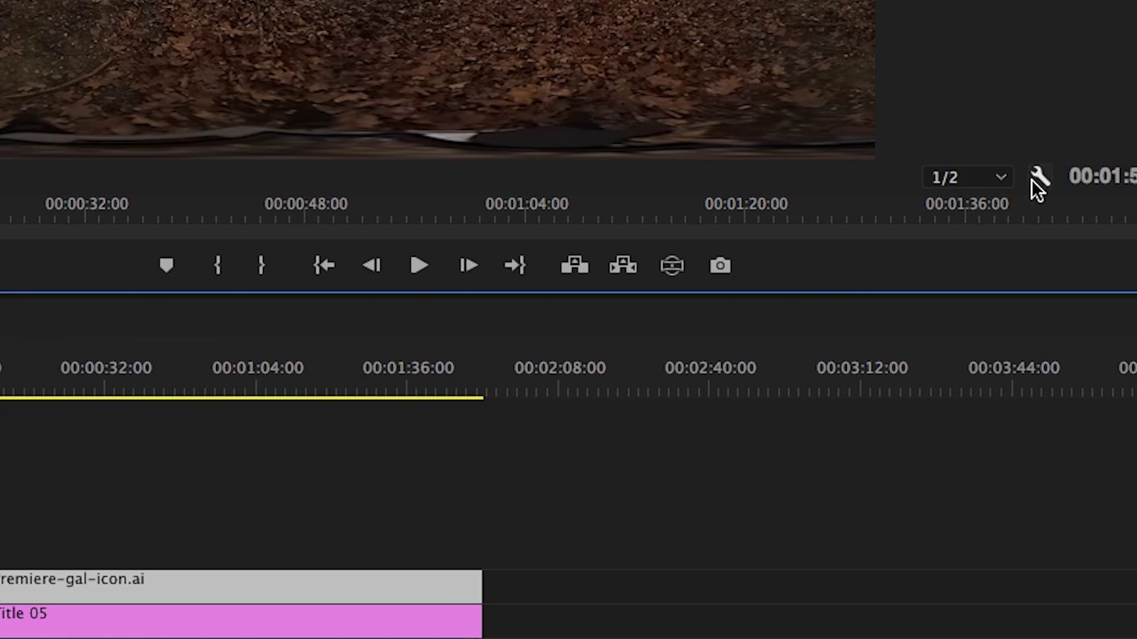
click(1037, 182)
mouse_move(717, 271)
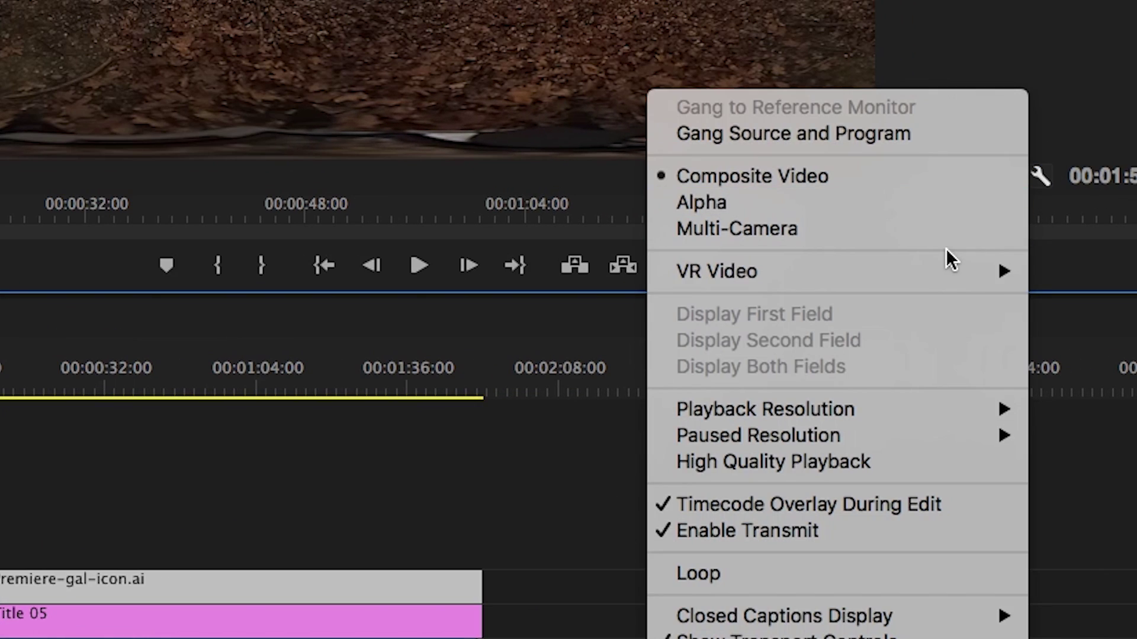
click(410, 274)
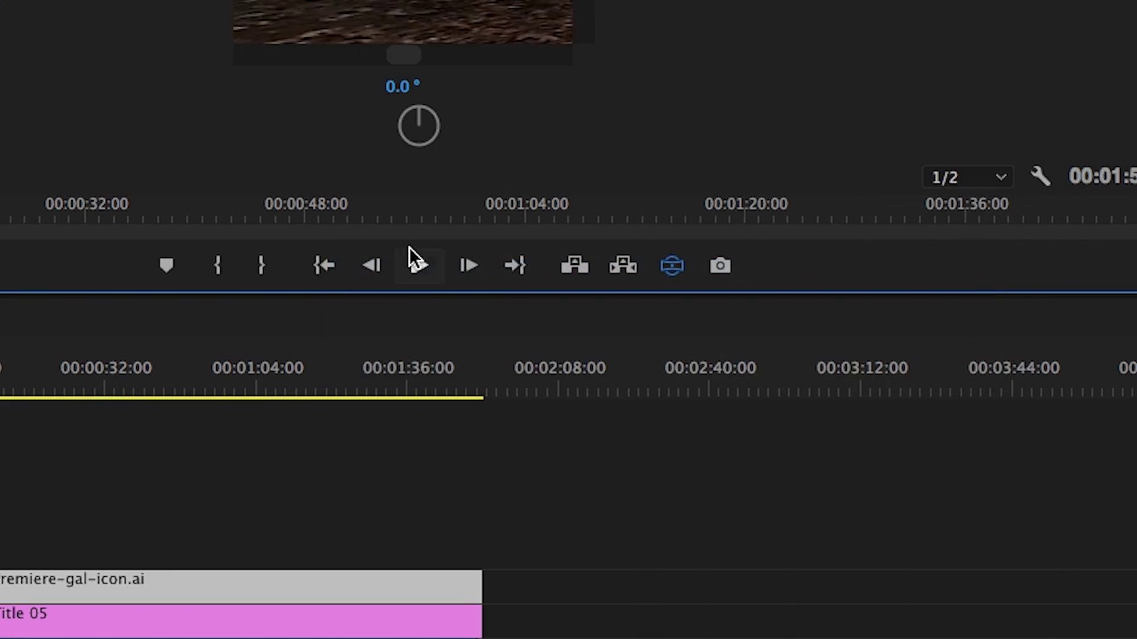
mouse_move(532, 365)
mouse_down()
mouse_move(514, 331)
mouse_move(533, 344)
mouse_move(628, 310)
mouse_move(648, 269)
mouse_move(579, 233)
mouse_move(638, 233)
mouse_move(661, 285)
mouse_move(648, 280)
mouse_up()
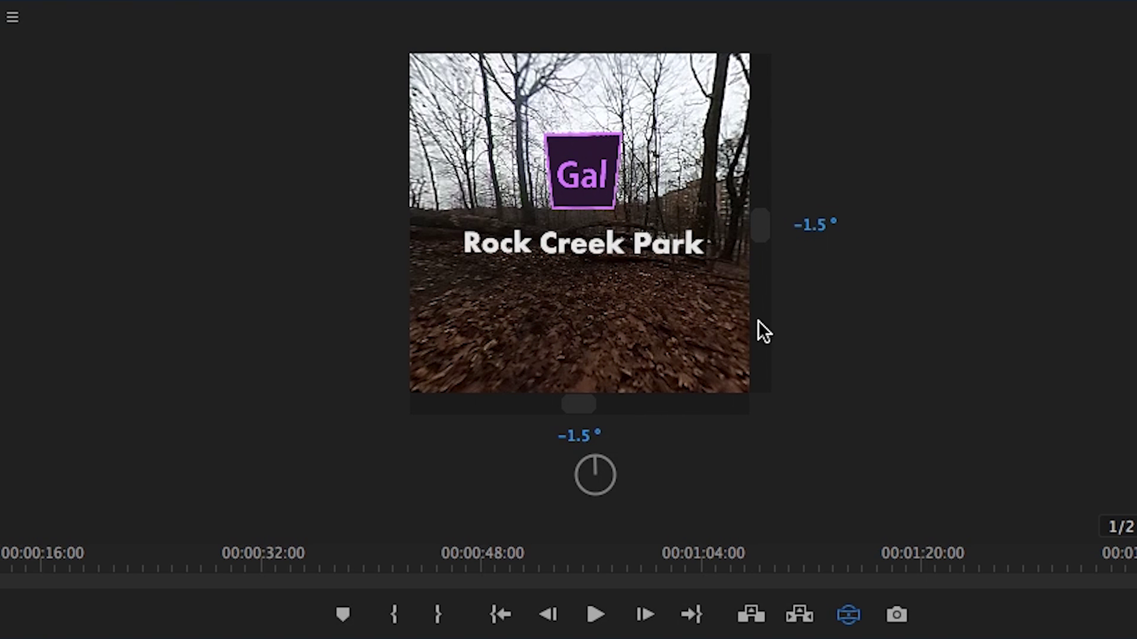
right_click(823, 437)
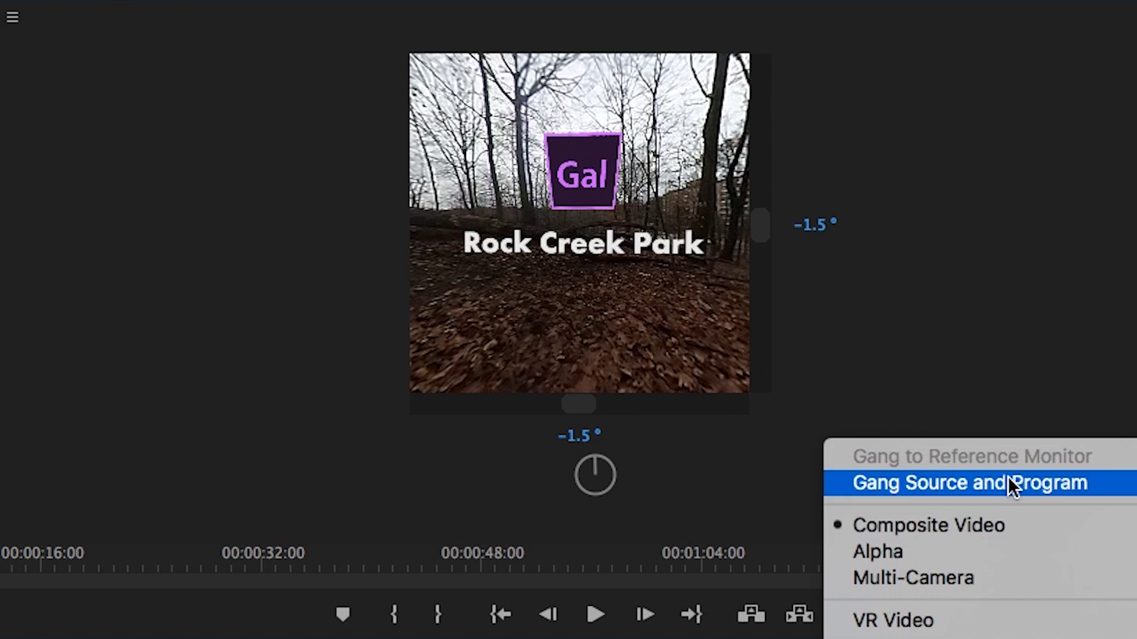
click(577, 620)
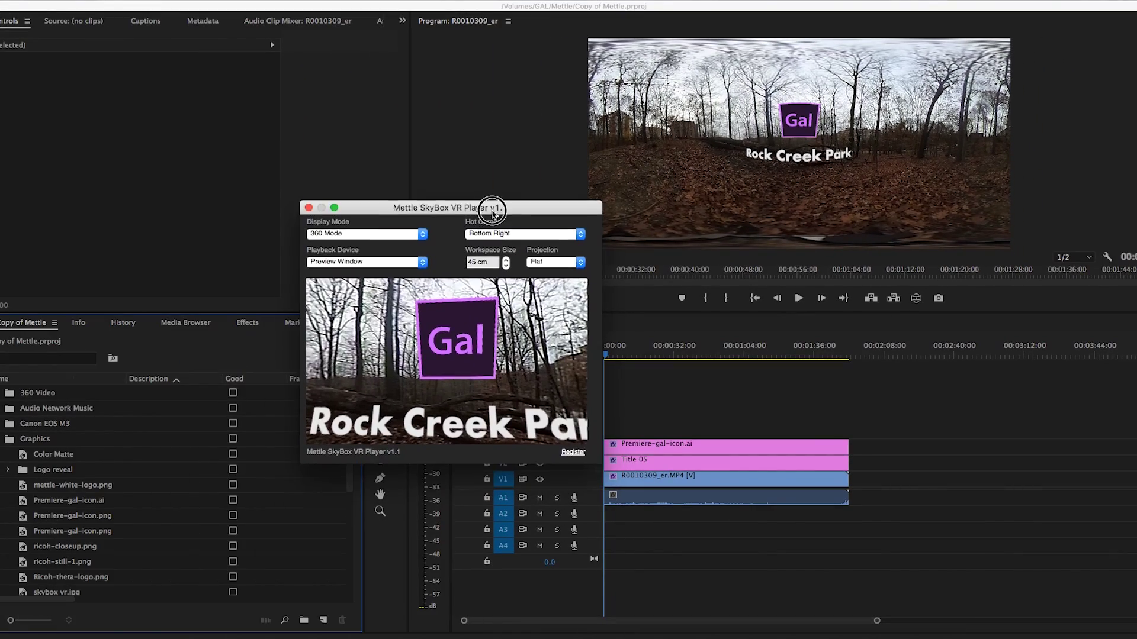
Look around the SkyBox VR Player's 360 preview to bring the Gal logo into view.
drag(492, 212, 487, 180)
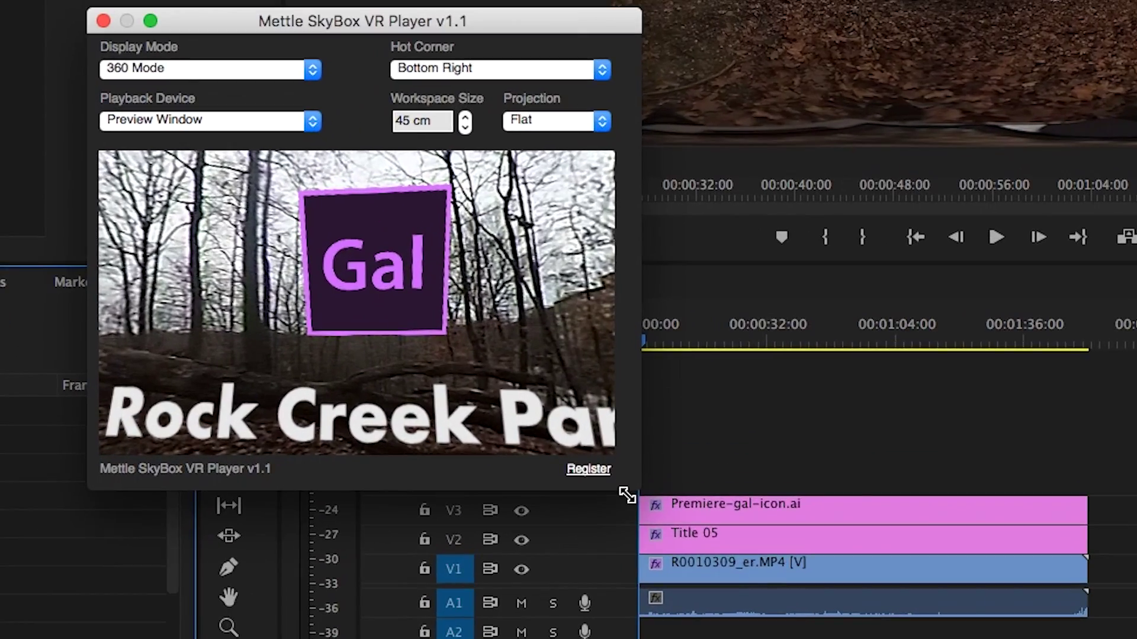
mouse_move(526, 345)
mouse_down()
mouse_move(508, 260)
mouse_move(502, 362)
mouse_move(529, 349)
mouse_up()
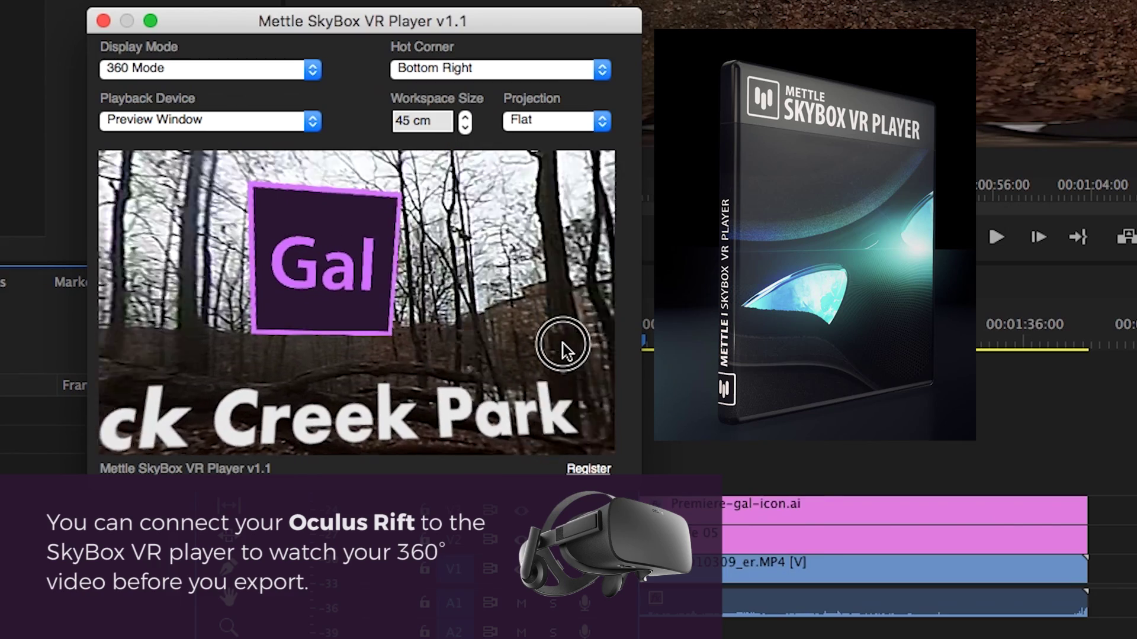
mouse_move(530, 349)
mouse_down()
mouse_move(583, 347)
mouse_move(255, 349)
mouse_up()
mouse_move(294, 308)
mouse_down()
mouse_move(393, 309)
mouse_move(223, 311)
mouse_move(207, 297)
mouse_move(149, 313)
mouse_move(114, 306)
mouse_move(263, 298)
mouse_move(268, 287)
mouse_up()
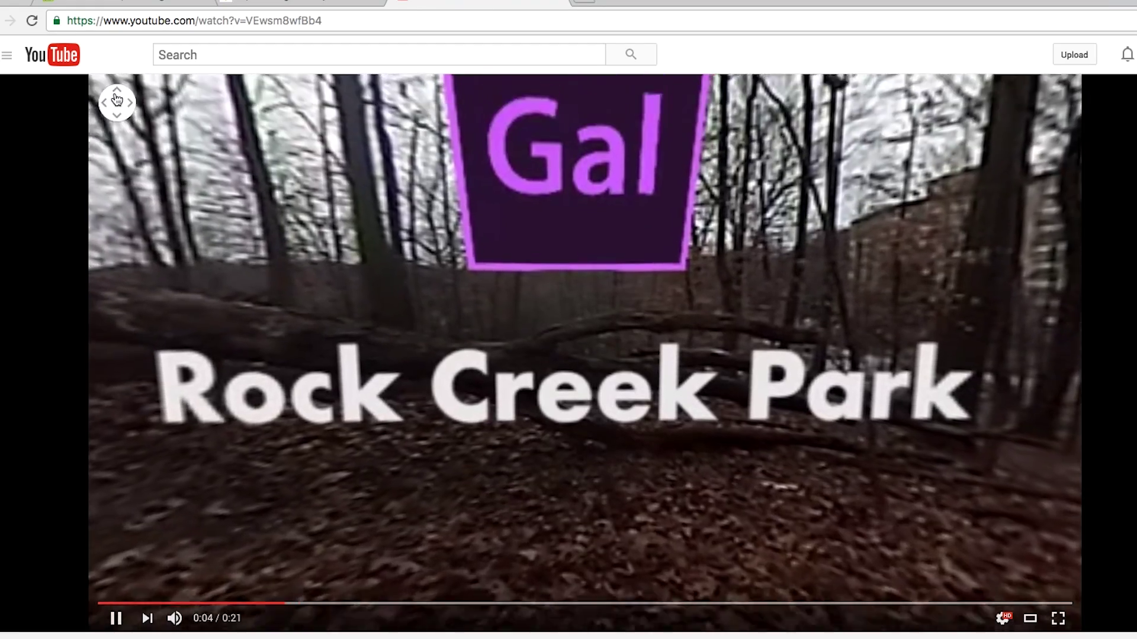
Turn the playing YouTube 360 video with the pan control, tilting then panning left.
click(115, 102)
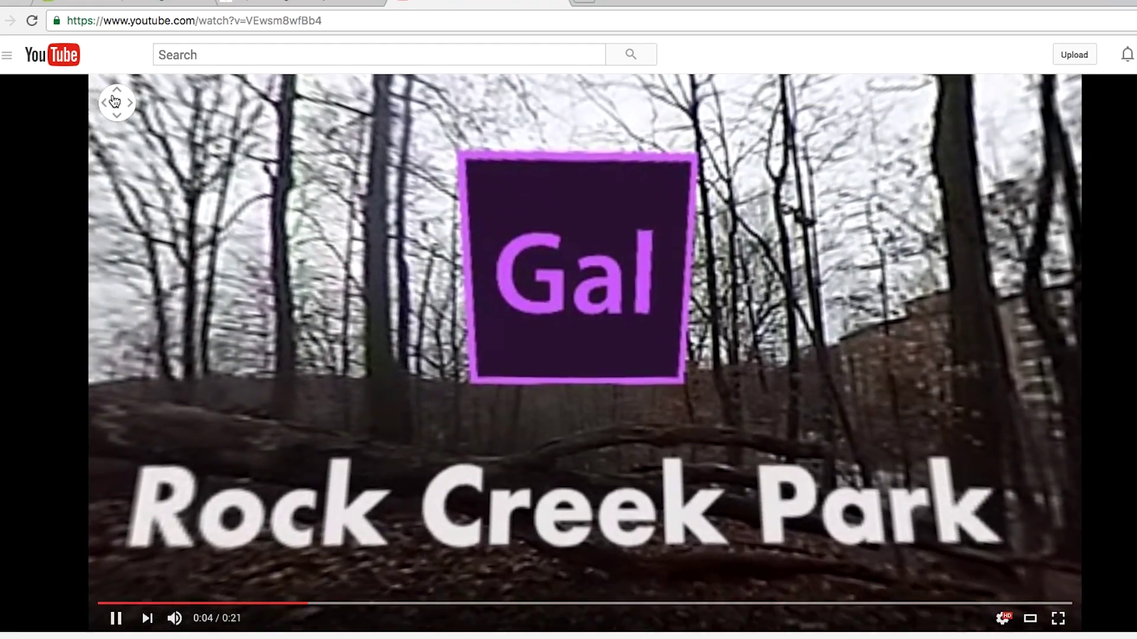
click(105, 102)
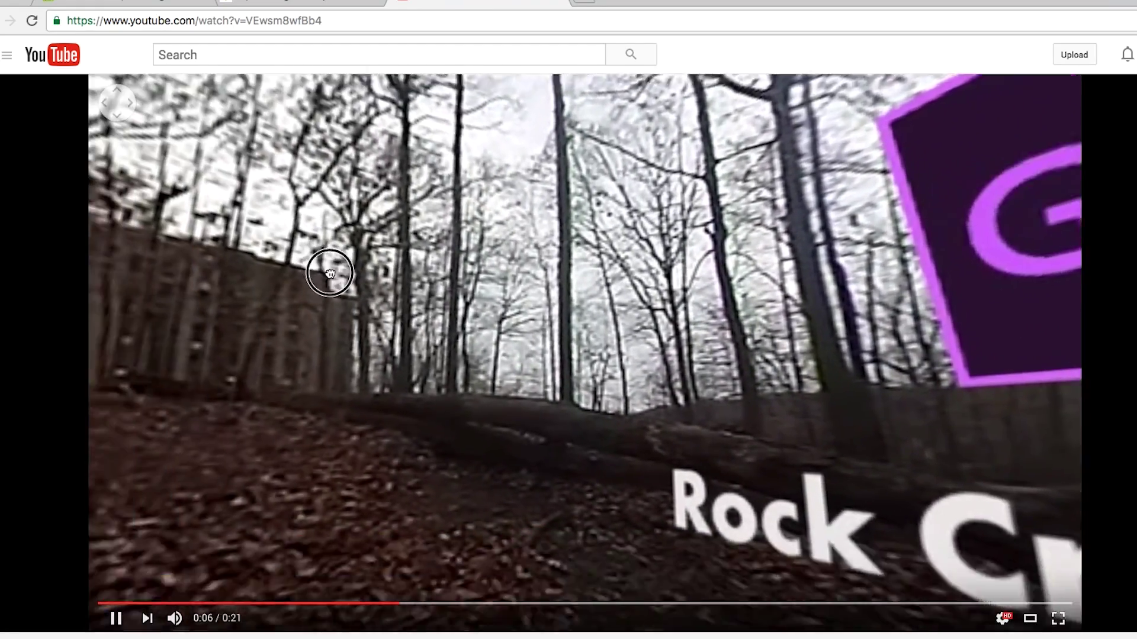